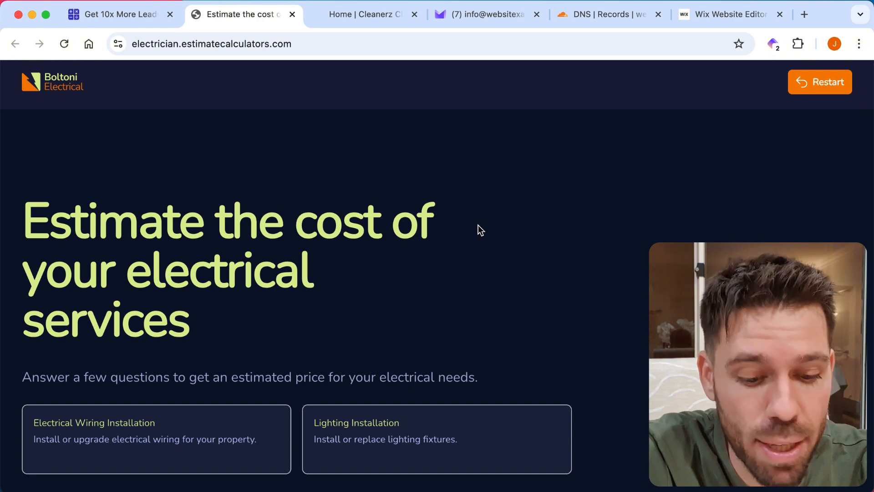
Step: Try the electrician demo calculator with Electrical Wiring Installation, a Commercial property and additional outlets, up to the contact form
{"action": "left_click", "coordinate": [226, 429]}
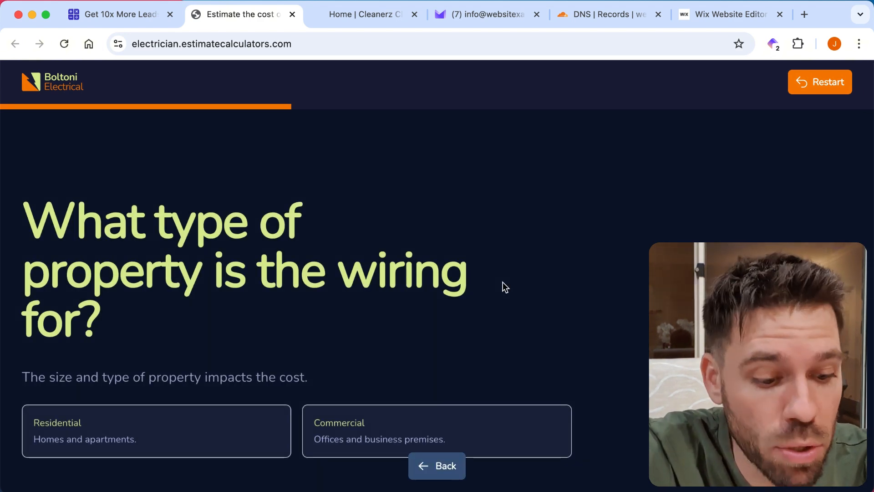
{"action": "left_click", "coordinate": [329, 432]}
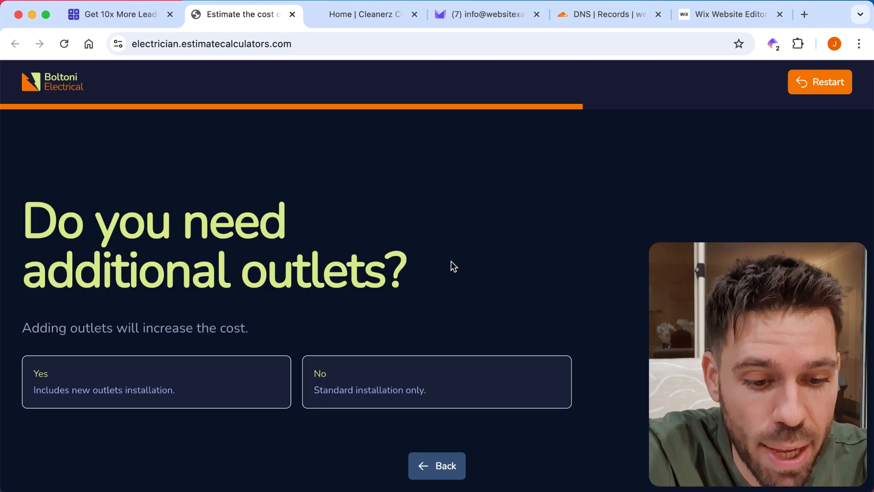
{"action": "left_click", "coordinate": [205, 387]}
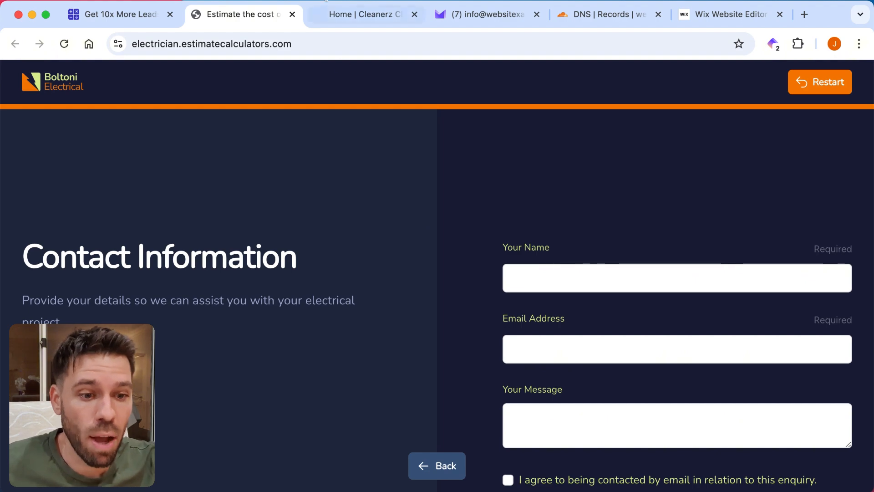
Step: Switch to the Cleanerz cleaning website and look over its home page
{"action": "left_click", "coordinate": [348, 10]}
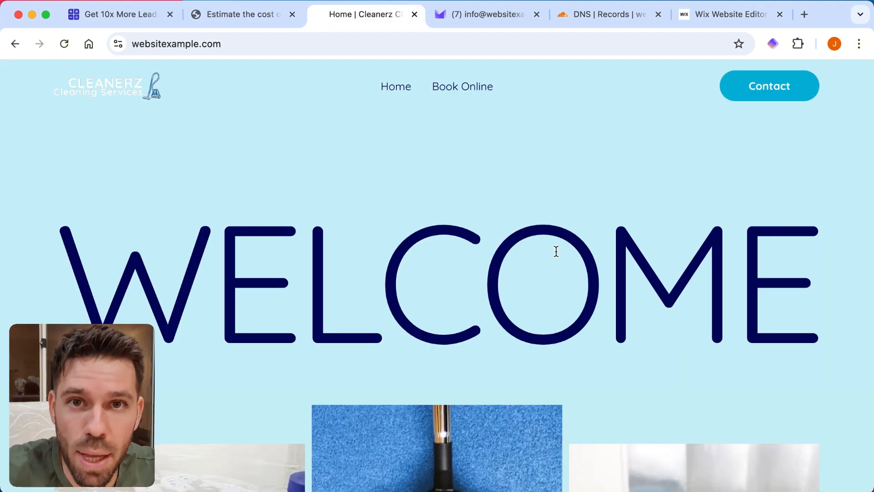
{"action": "scroll", "coordinate": [672, 195], "scroll_direction": "down", "scroll_amount": 10}
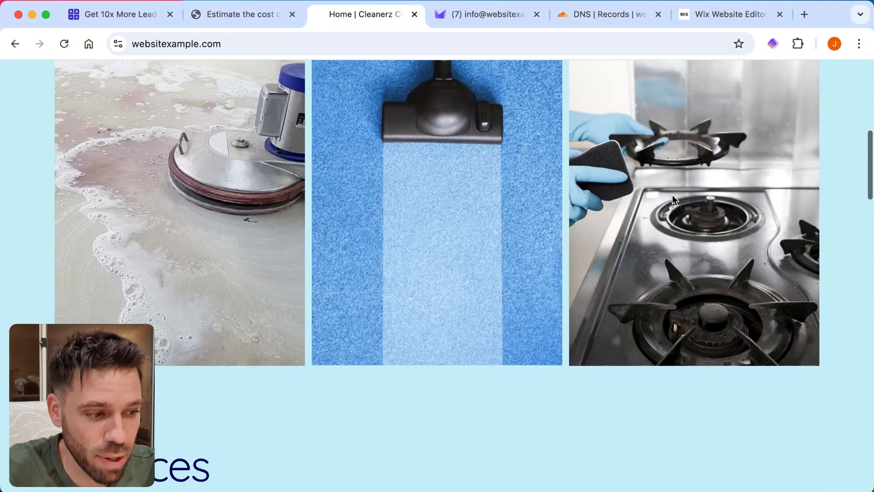
{"action": "scroll", "coordinate": [672, 195], "scroll_direction": "down", "scroll_amount": 5}
{"action": "scroll", "coordinate": [672, 195], "scroll_direction": "up", "scroll_amount": 15}
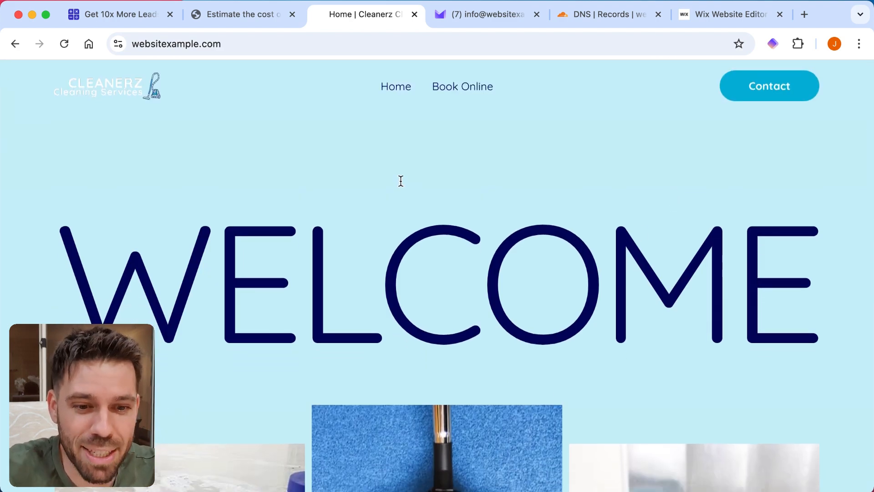
Step: Register an Estimate Calculators account with the name, email and password, agreeing to the Terms of Service and Privacy Policy
{"action": "left_click", "coordinate": [126, 12]}
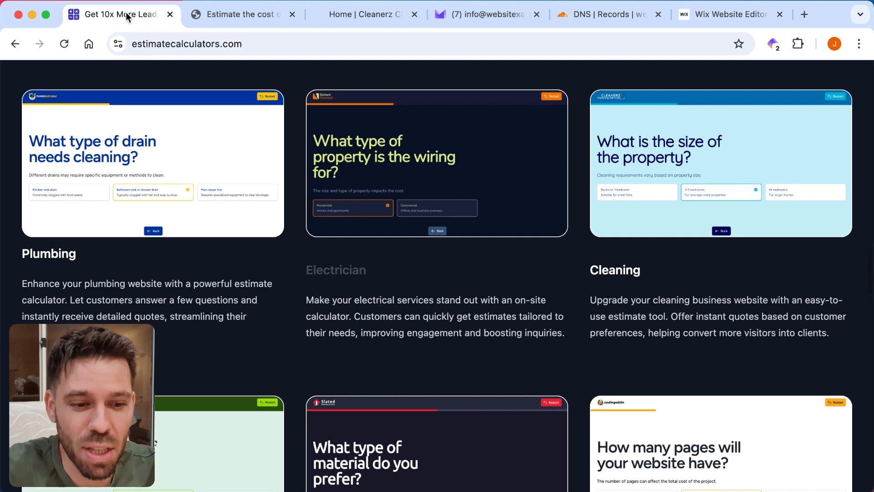
{"action": "scroll", "coordinate": [401, 250], "scroll_direction": "down", "scroll_amount": 10}
{"action": "scroll", "coordinate": [400, 256], "scroll_direction": "up", "scroll_amount": 15}
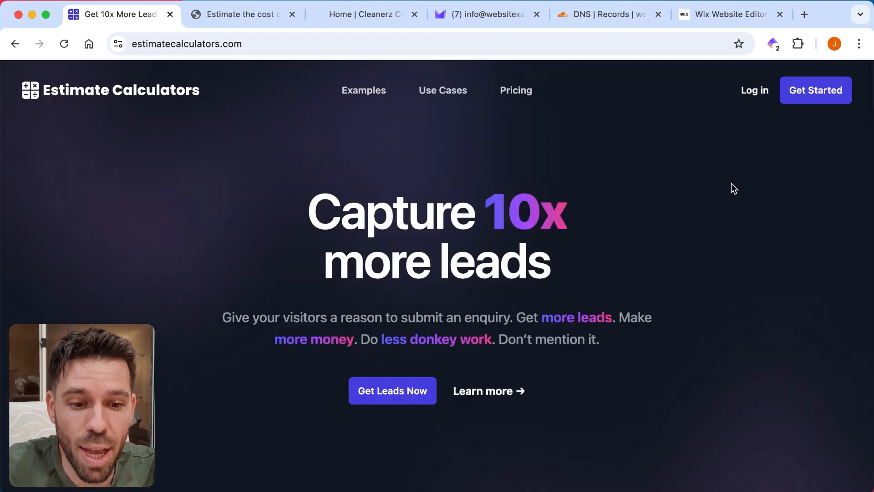
{"action": "left_click", "coordinate": [809, 95]}
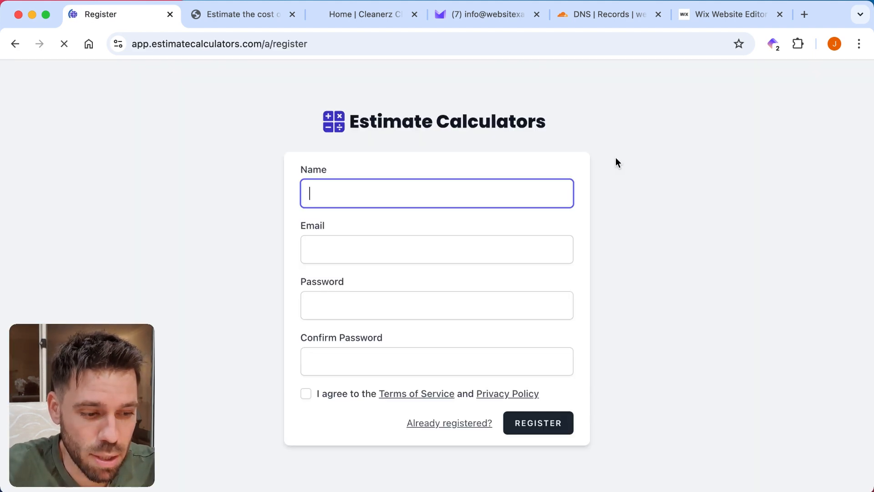
{"action": "type", "text": "John"}
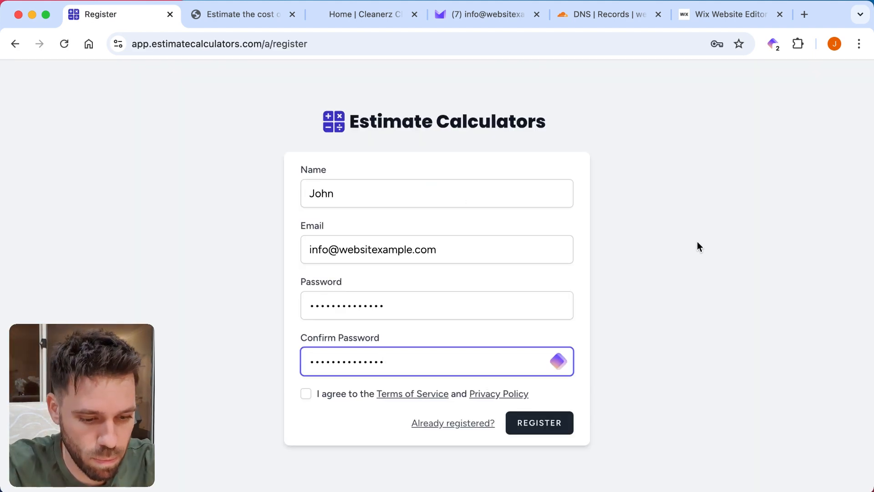
{"action": "left_click", "coordinate": [306, 394]}
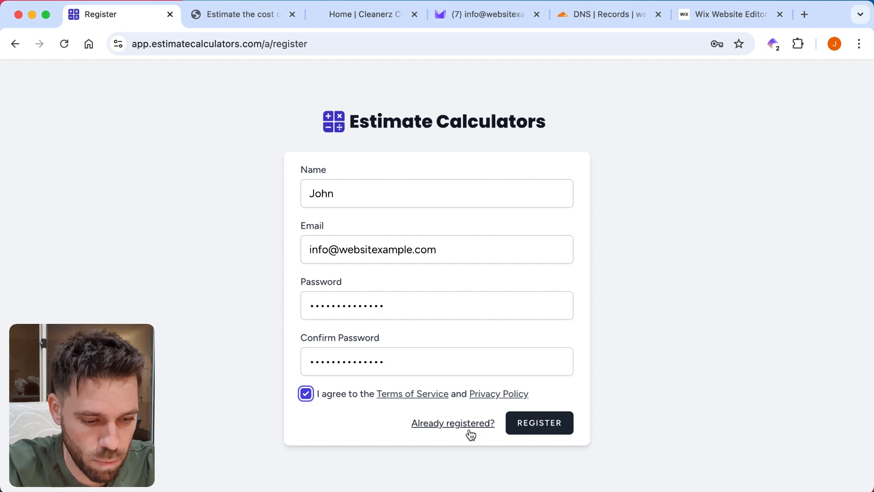
{"action": "left_click", "coordinate": [542, 430]}
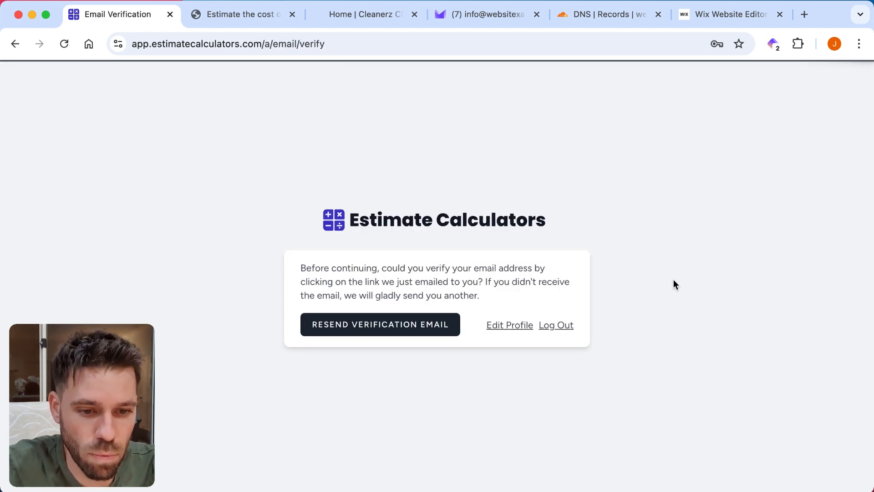
Step: Switch to Proton Mail and verify the account's email address through the link in the verification message
{"action": "left_click", "coordinate": [467, 13]}
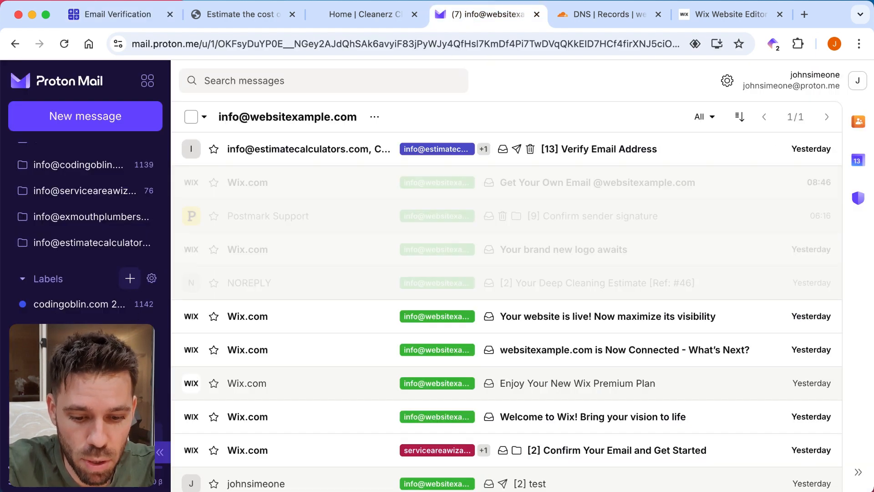
{"action": "left_click", "coordinate": [597, 147]}
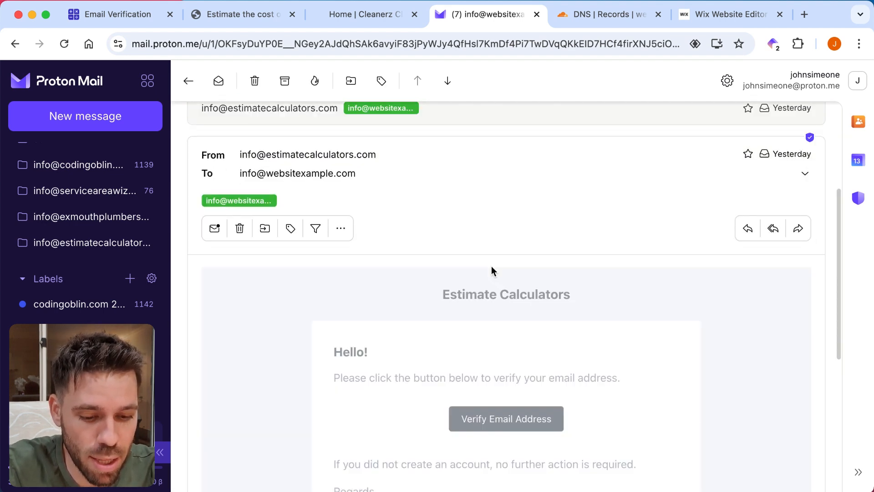
{"action": "scroll", "coordinate": [539, 260], "scroll_direction": "down", "scroll_amount": 5}
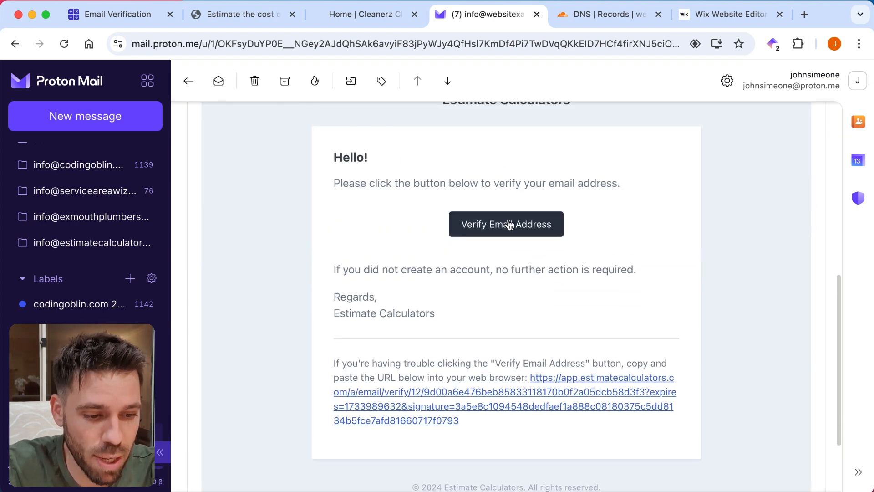
{"action": "left_click", "coordinate": [508, 222]}
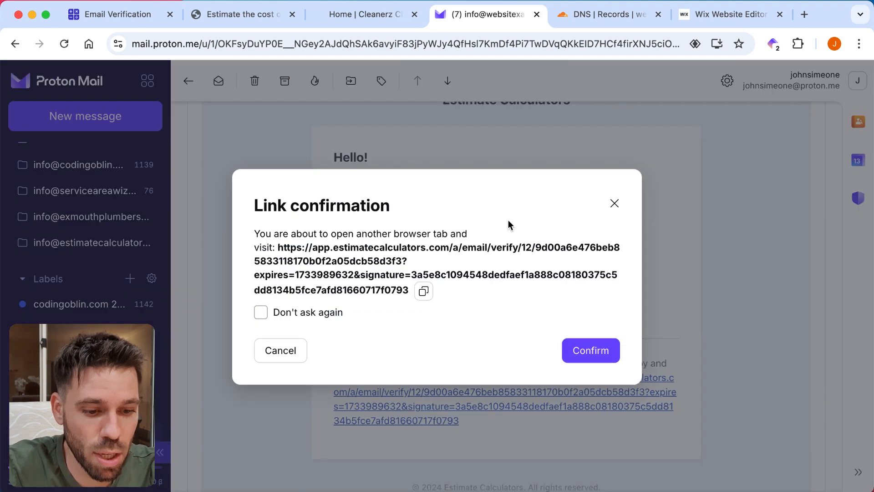
{"action": "left_click", "coordinate": [581, 356]}
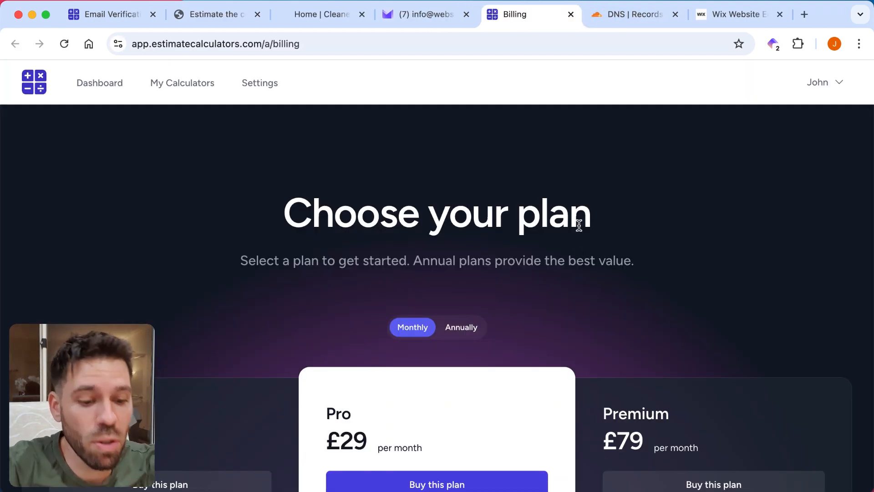
Step: Compare the monthly plans and buy the Pro plan at £29 per month
{"action": "scroll", "coordinate": [586, 207], "scroll_direction": "down", "scroll_amount": 5}
{"action": "scroll", "coordinate": [586, 210], "scroll_direction": "down", "scroll_amount": 1}
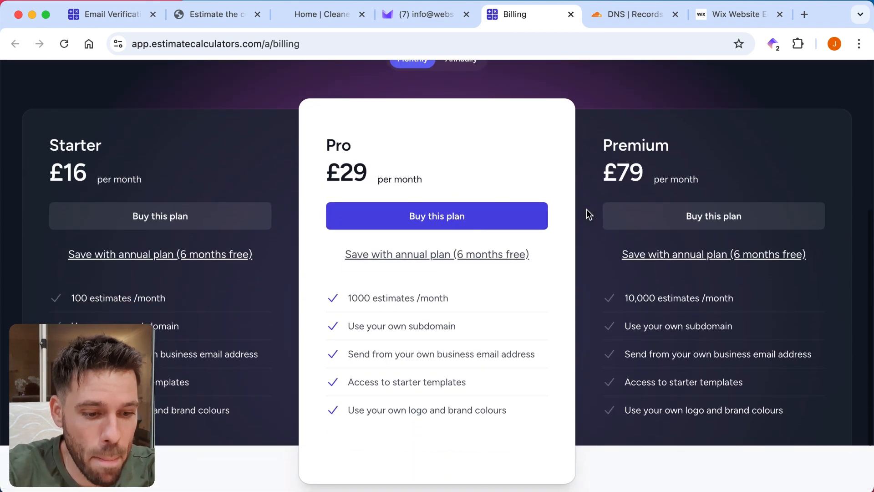
{"action": "left_click", "coordinate": [433, 217]}
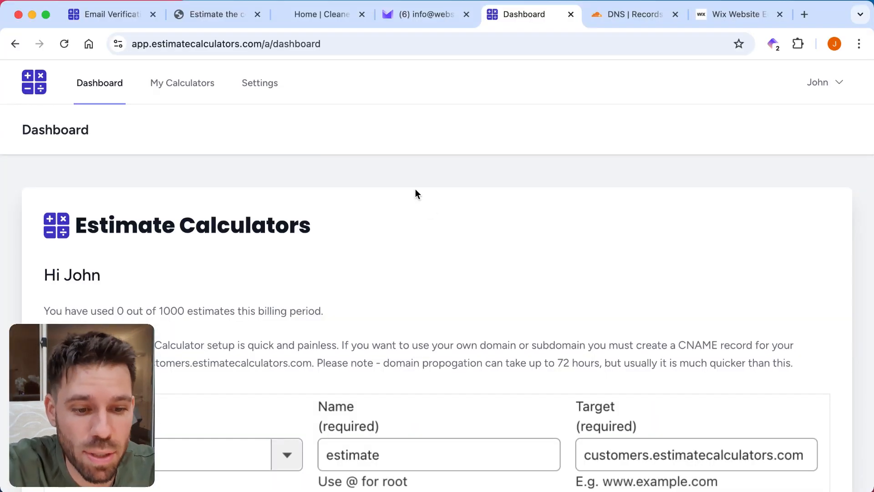
Step: Go to the account's calculators and select the Cleaning Service Cost Estimator template
{"action": "left_click", "coordinate": [187, 85]}
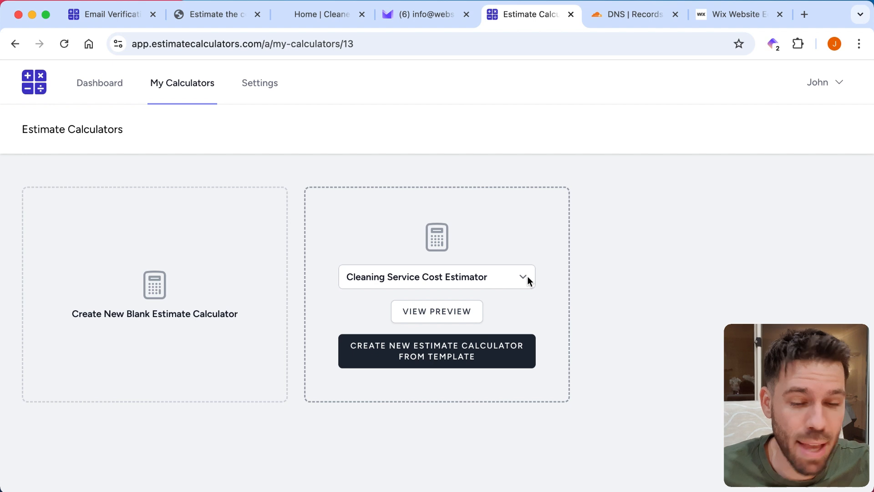
{"action": "left_click", "coordinate": [500, 283]}
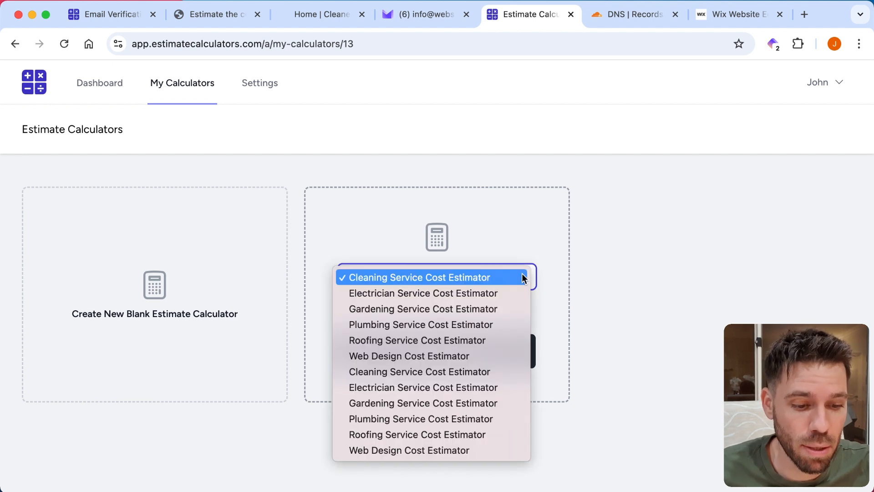
{"action": "left_click", "coordinate": [511, 277]}
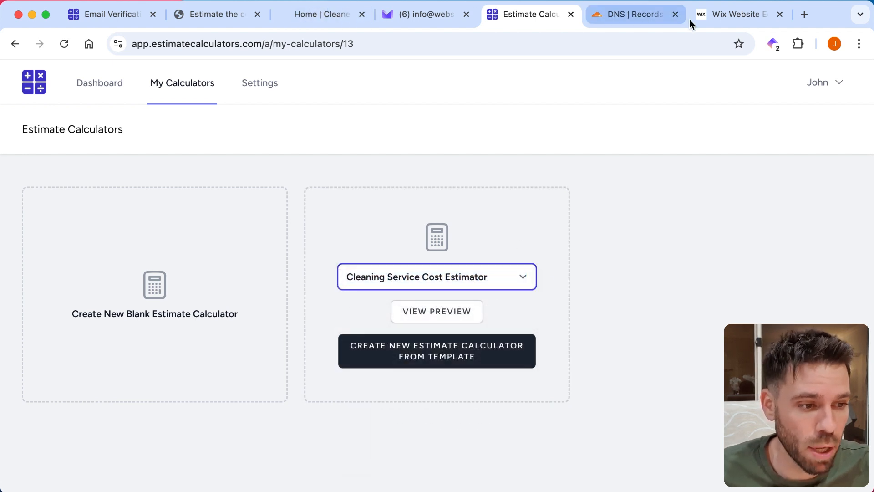
Step: Close the browser tabs holding the electrician demo and the email verification page
{"action": "left_click", "coordinate": [324, 16]}
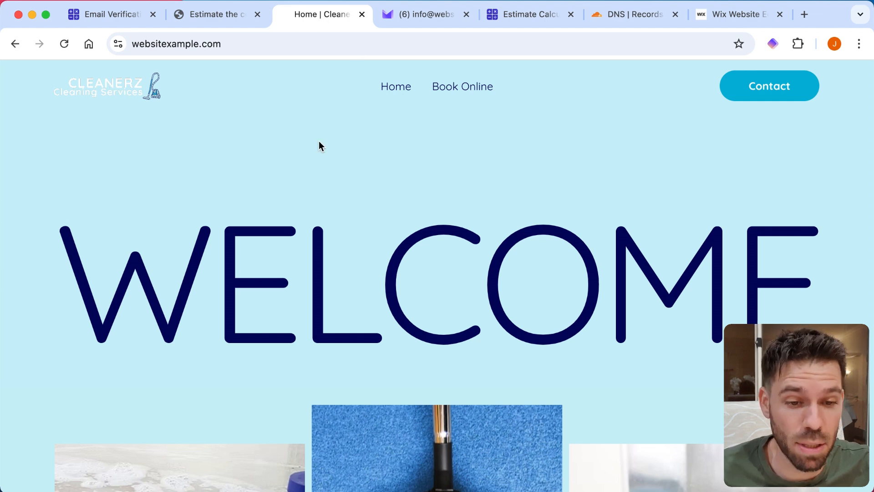
{"action": "left_click", "coordinate": [245, 17]}
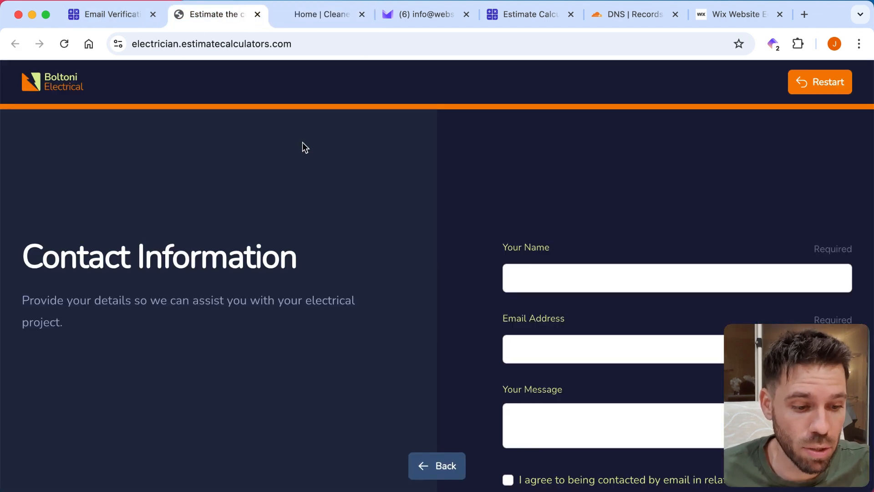
{"action": "left_click", "coordinate": [257, 15]}
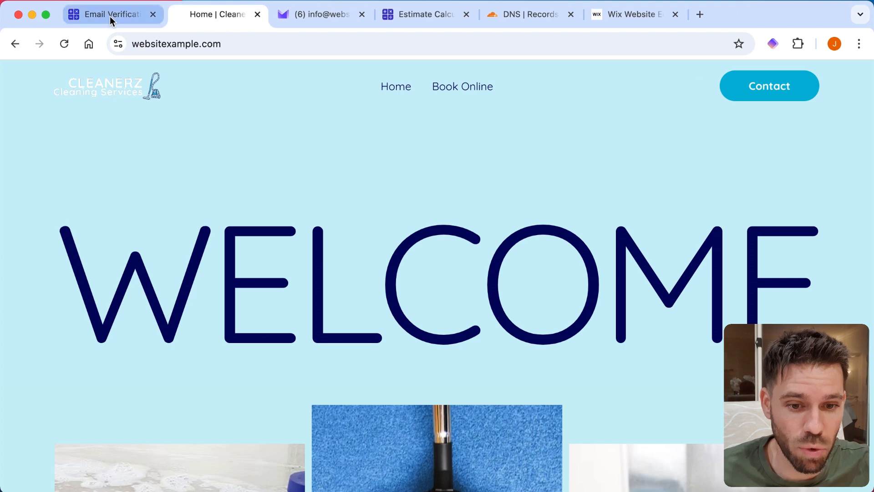
{"action": "left_click", "coordinate": [123, 16]}
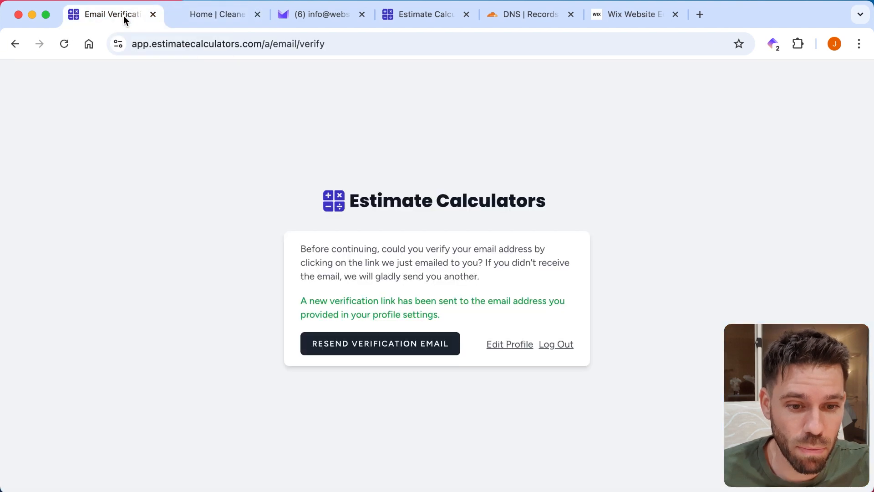
{"action": "left_click", "coordinate": [152, 14]}
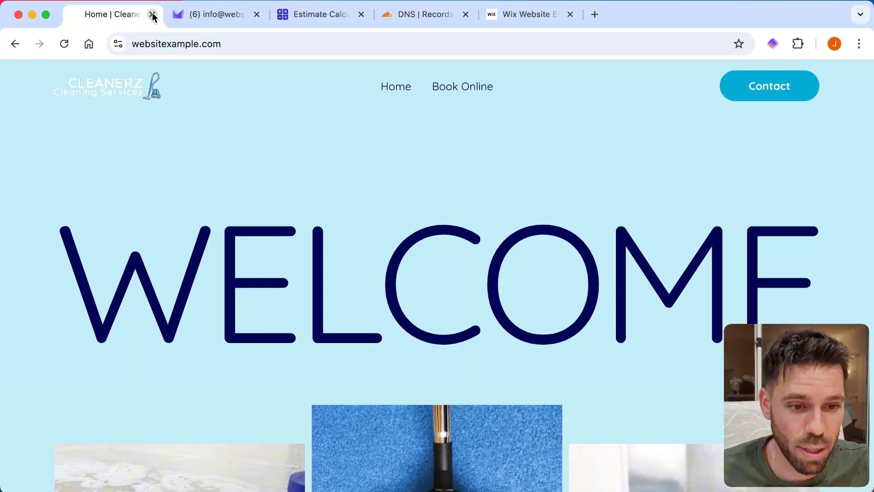
Step: Create a new estimate calculator from the Cleaning Service Cost Estimator template and activate it
{"action": "left_click", "coordinate": [321, 16]}
{"action": "left_click", "coordinate": [432, 275]}
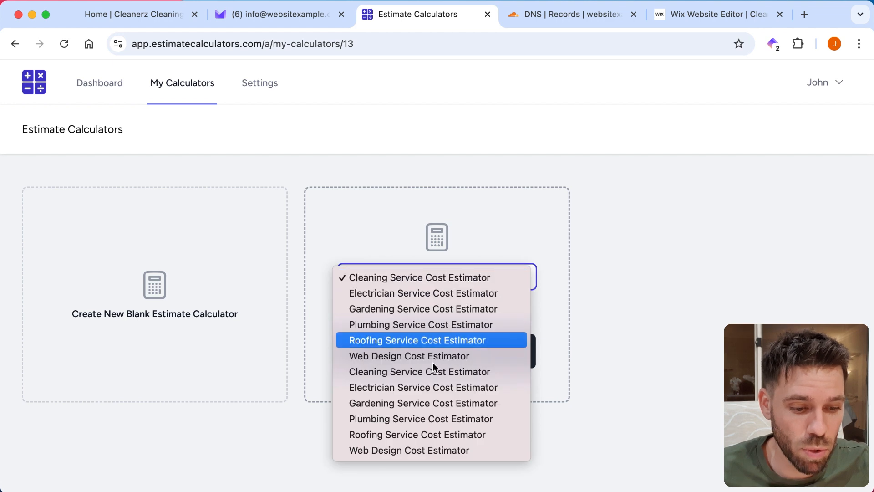
{"action": "left_click", "coordinate": [496, 275]}
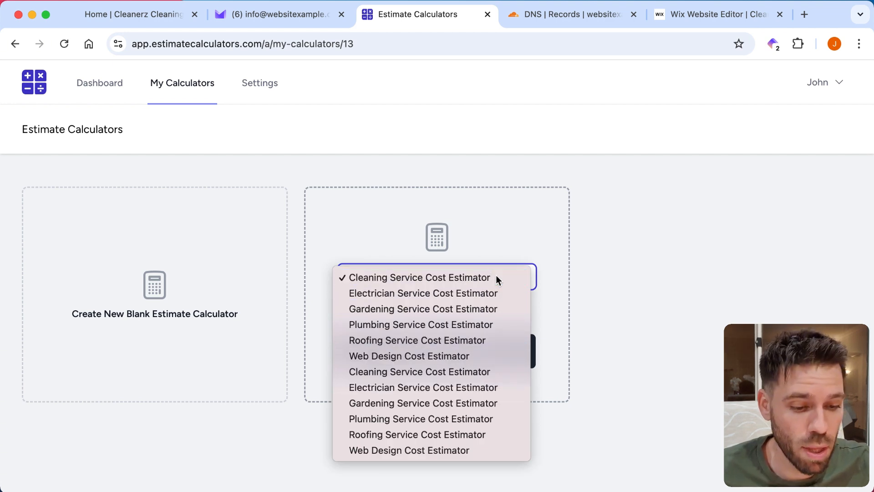
{"action": "left_click", "coordinate": [434, 353]}
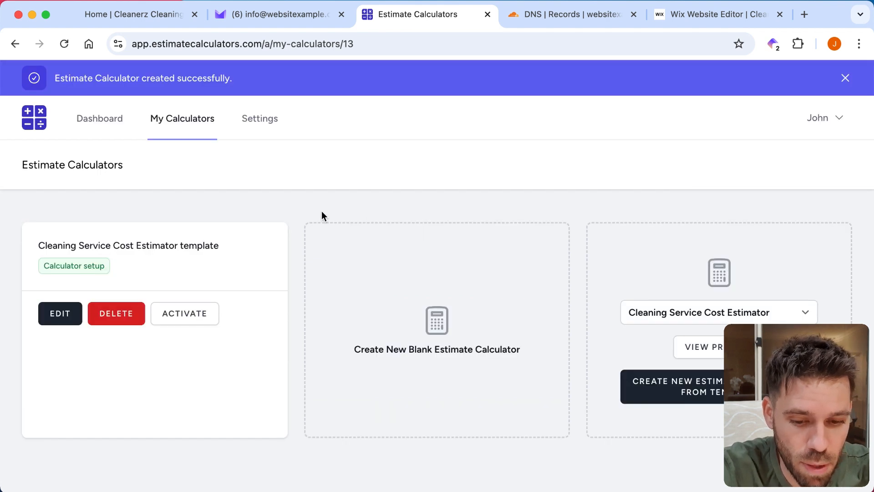
{"action": "left_click", "coordinate": [191, 322]}
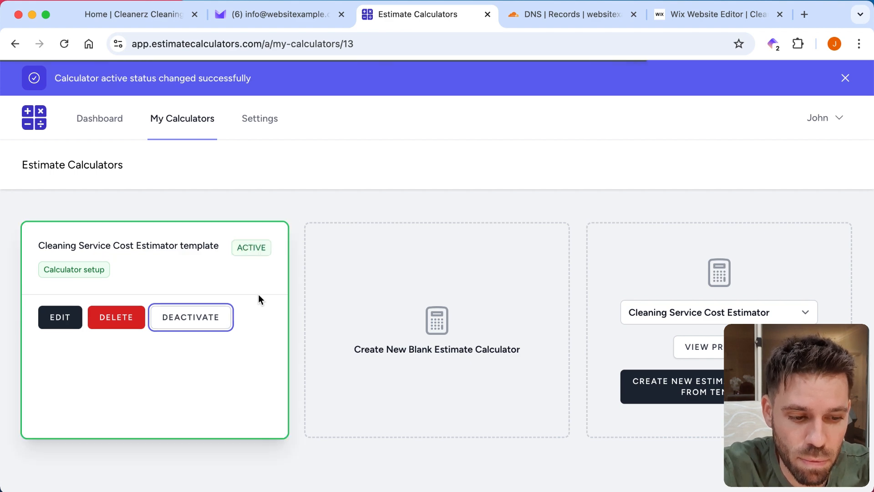
Step: Open the cleaning calculator's live version and test it with After Builders Cleaning, Minor renovations and No hazardous material, up to the contact form
{"action": "left_click", "coordinate": [63, 327]}
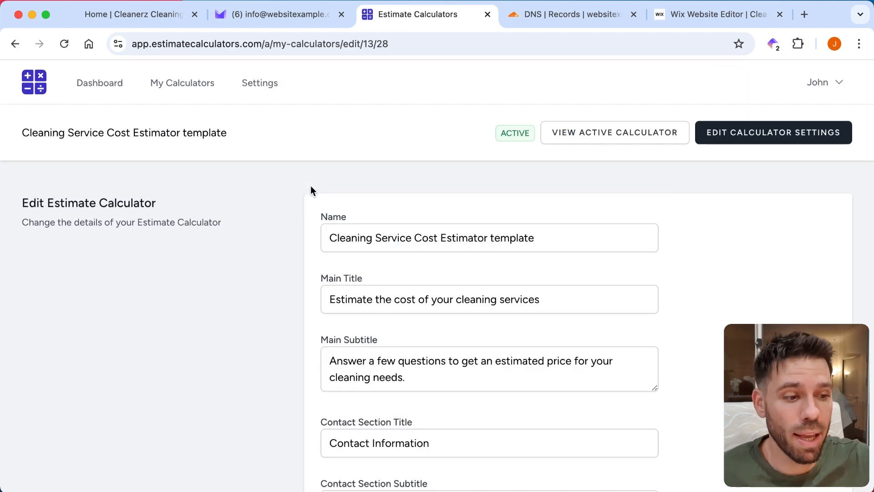
{"action": "left_click", "coordinate": [622, 138]}
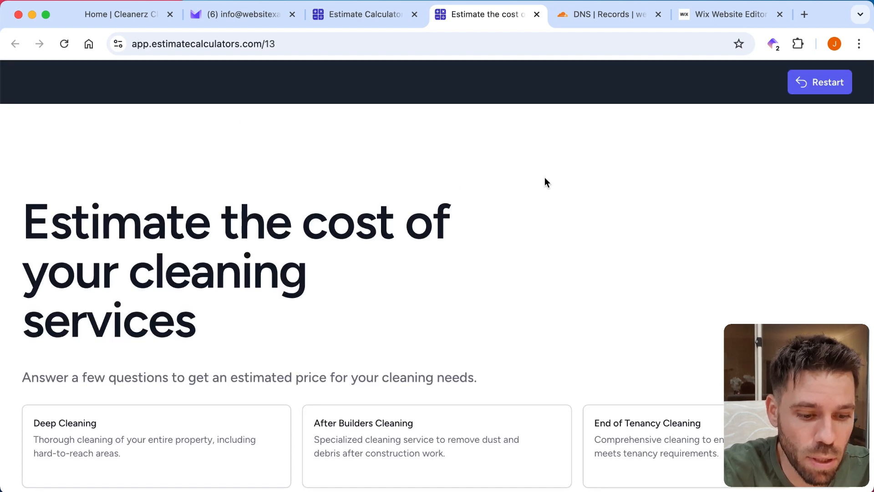
{"action": "scroll", "coordinate": [544, 181], "scroll_direction": "down", "scroll_amount": 3}
{"action": "left_click", "coordinate": [386, 335]}
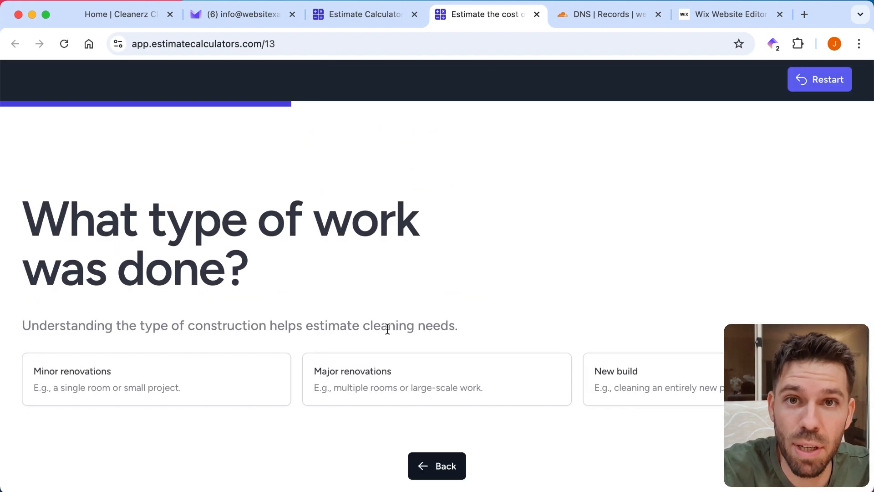
{"action": "left_click", "coordinate": [245, 388]}
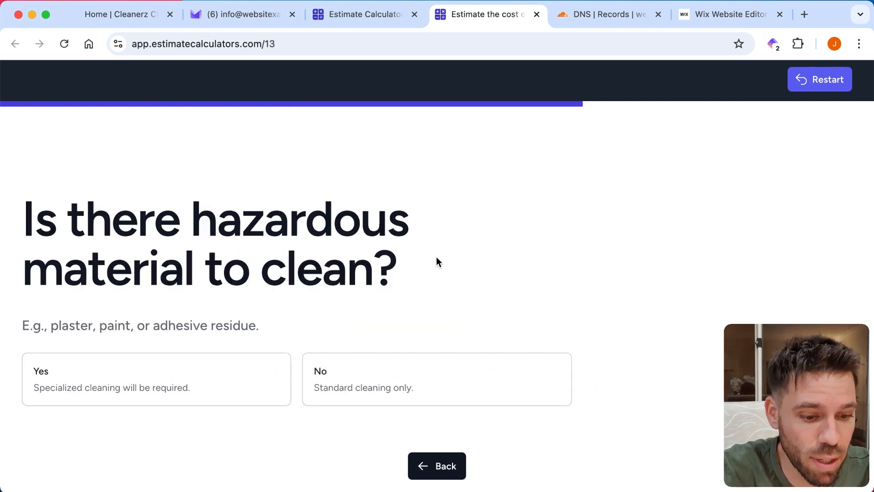
{"action": "left_click", "coordinate": [394, 373]}
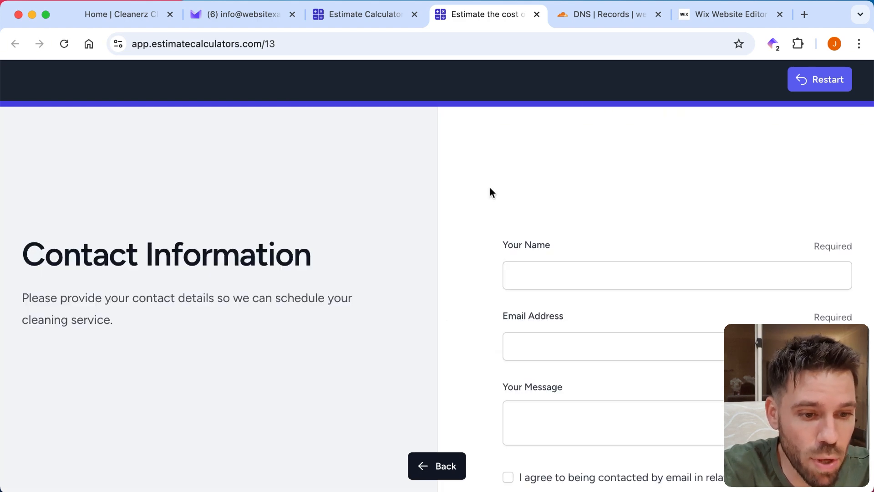
{"action": "left_click", "coordinate": [354, 12]}
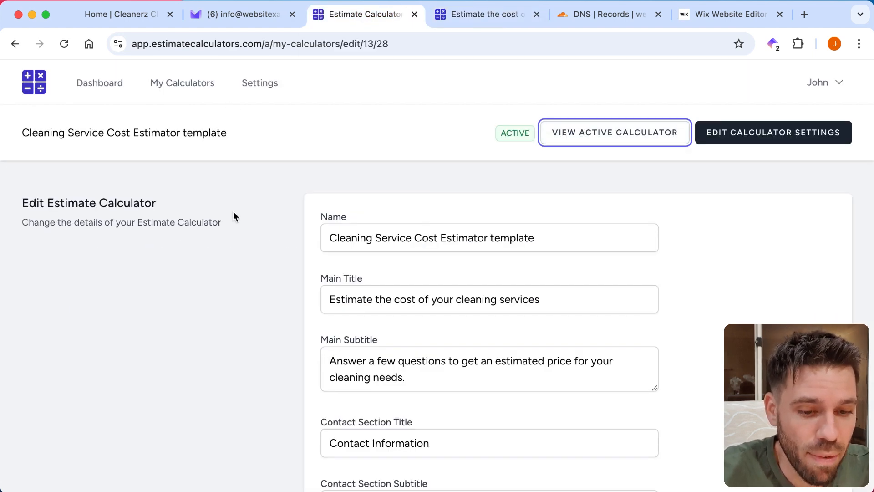
{"action": "left_click", "coordinate": [260, 85]}
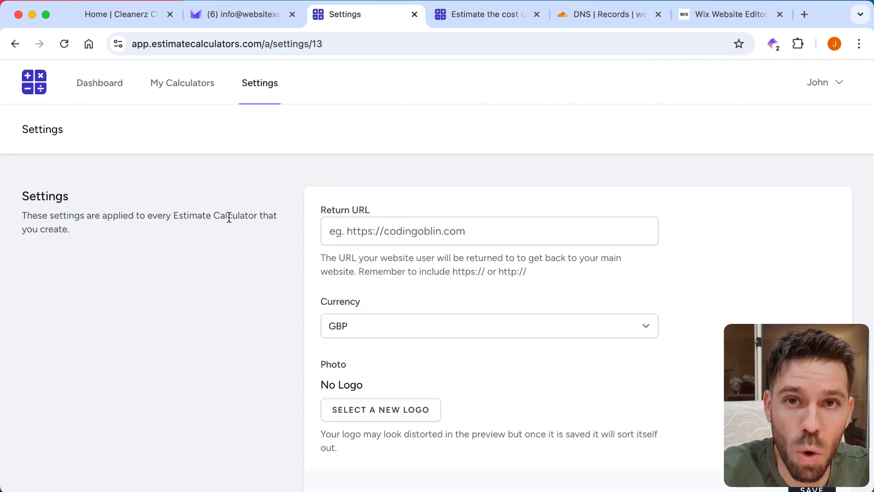
{"action": "scroll", "coordinate": [205, 304], "scroll_direction": "down", "scroll_amount": 2}
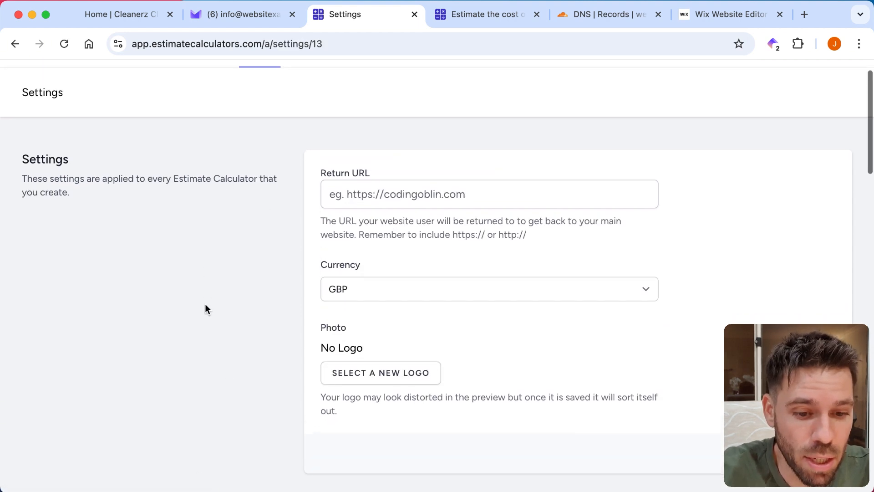
{"action": "left_click", "coordinate": [374, 206]}
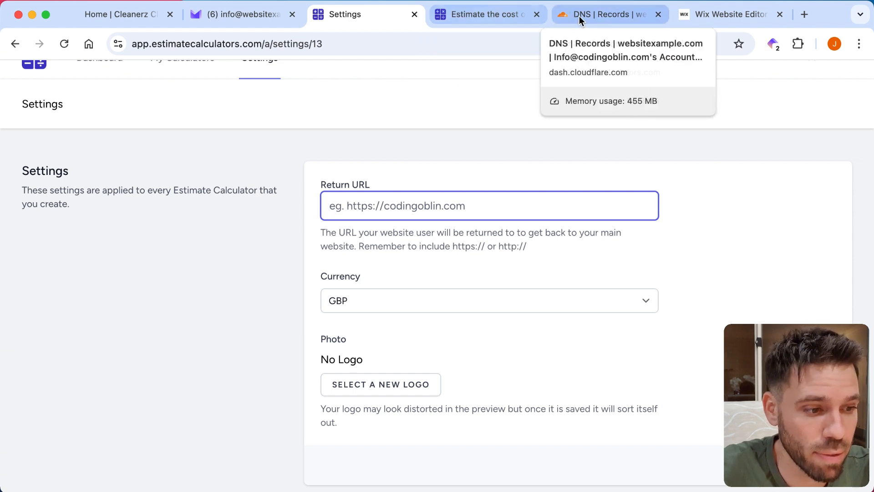
{"action": "left_click", "coordinate": [143, 15]}
{"action": "left_click", "coordinate": [164, 40]}
{"action": "key", "text": "super+c"}
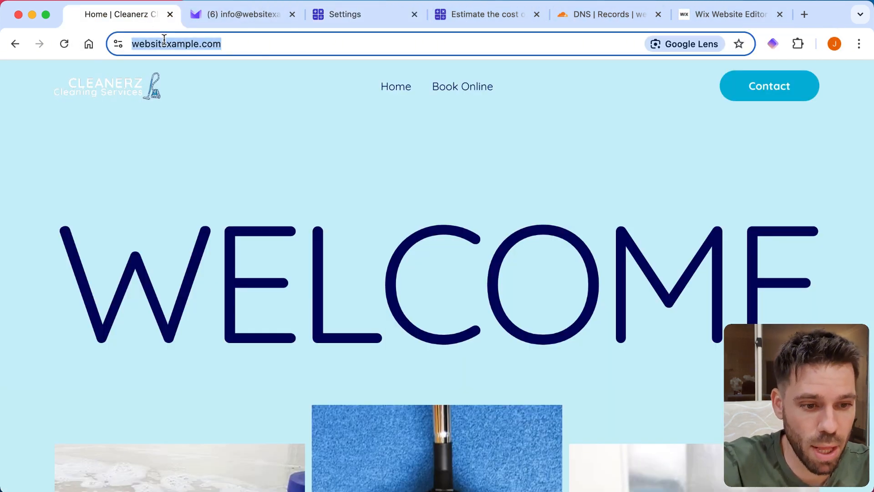
{"action": "left_click", "coordinate": [351, 14]}
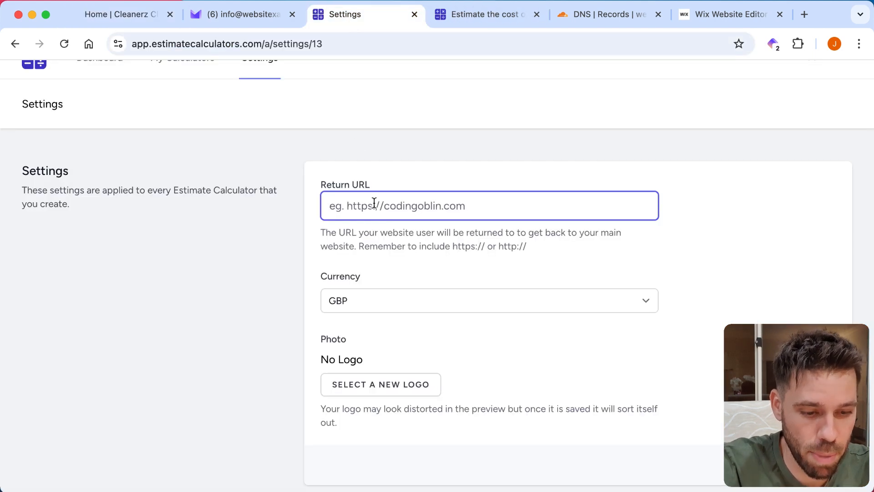
{"action": "key", "text": "super+v"}
Step: Upload CLEANERZ.png as the calculator logo and save the general settings
{"action": "scroll", "coordinate": [701, 220], "scroll_direction": "down", "scroll_amount": 4}
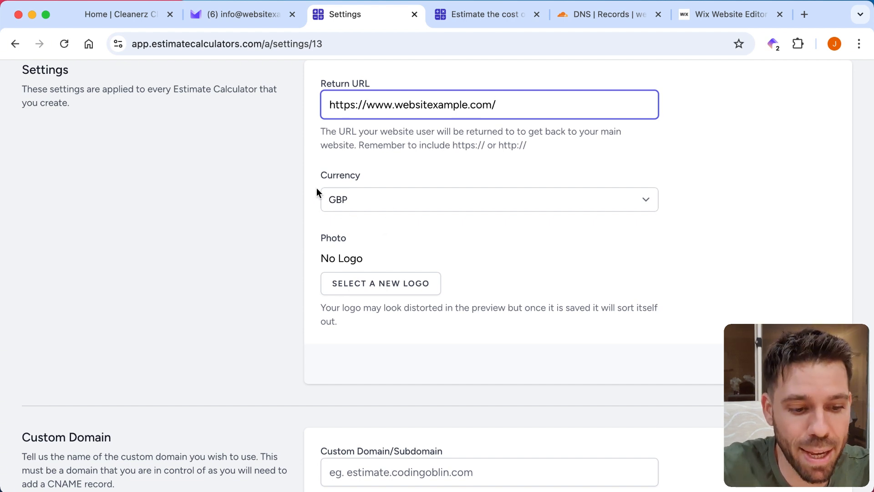
{"action": "scroll", "coordinate": [237, 246], "scroll_direction": "down", "scroll_amount": 2}
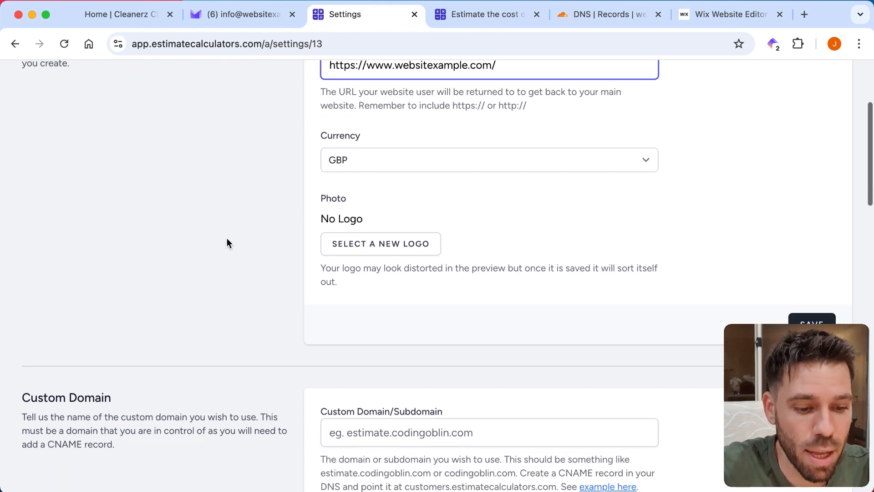
{"action": "left_click", "coordinate": [384, 250]}
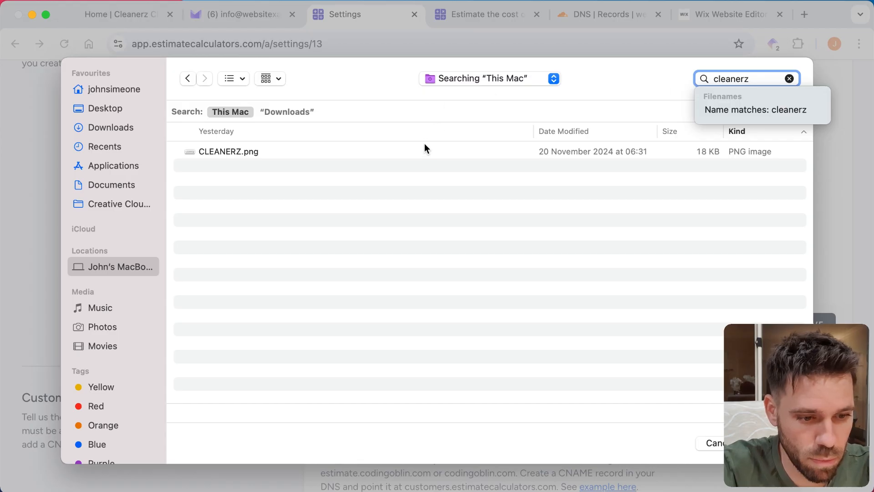
{"action": "left_click", "coordinate": [426, 151]}
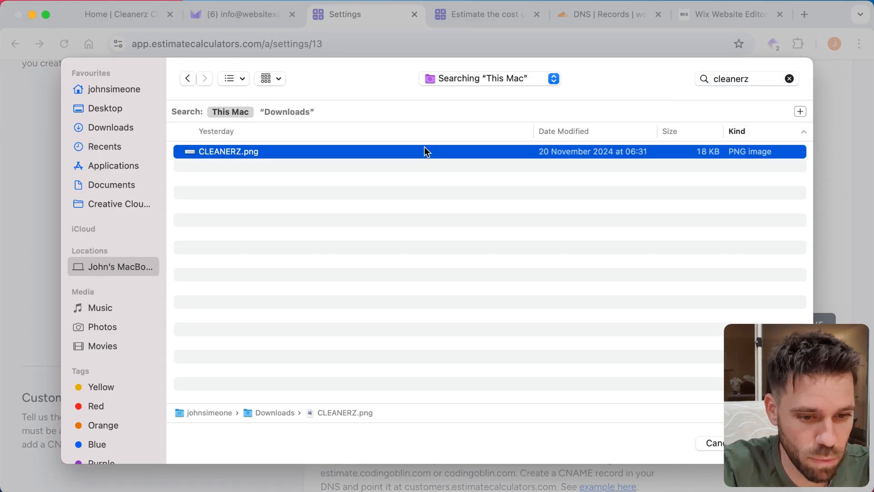
{"action": "double_click", "coordinate": [425, 151]}
{"action": "scroll", "coordinate": [700, 261], "scroll_direction": "down", "scroll_amount": 2}
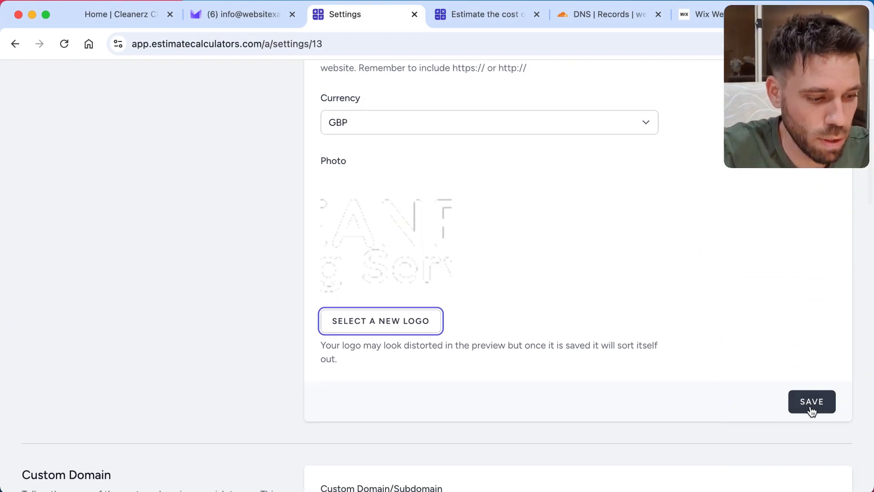
{"action": "left_click", "coordinate": [811, 408]}
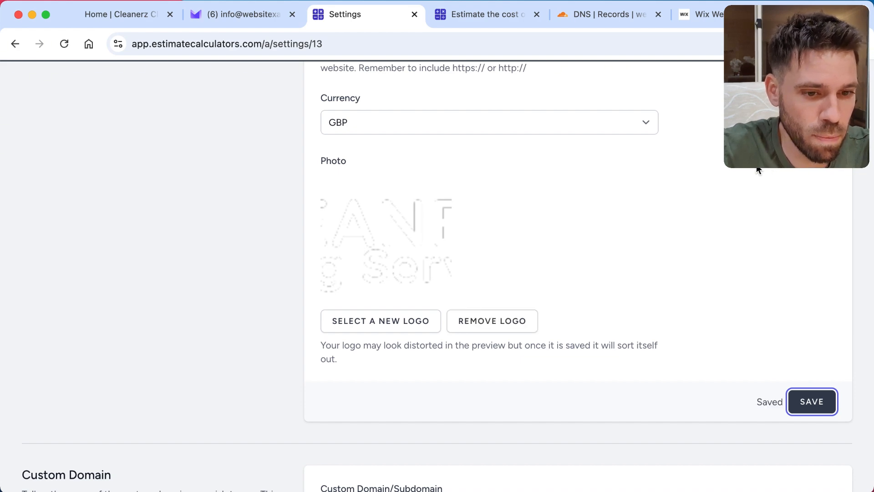
Step: Register quote.websitexample.com as the custom domain for the calculators and save it
{"action": "scroll", "coordinate": [758, 169], "scroll_direction": "down", "scroll_amount": 8}
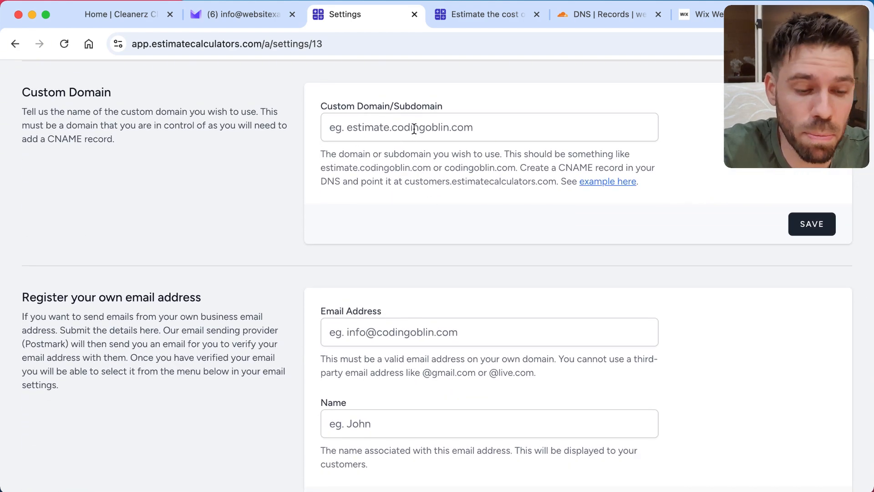
{"action": "left_click", "coordinate": [414, 130]}
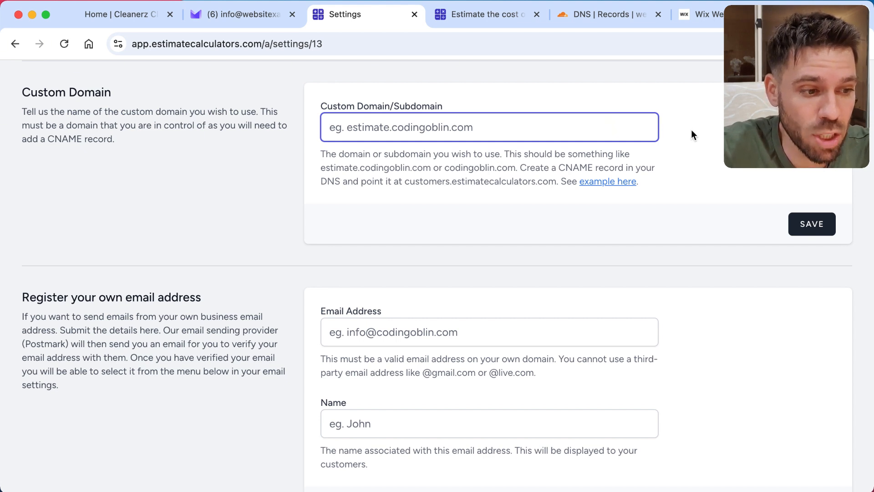
{"action": "left_click", "coordinate": [124, 17]}
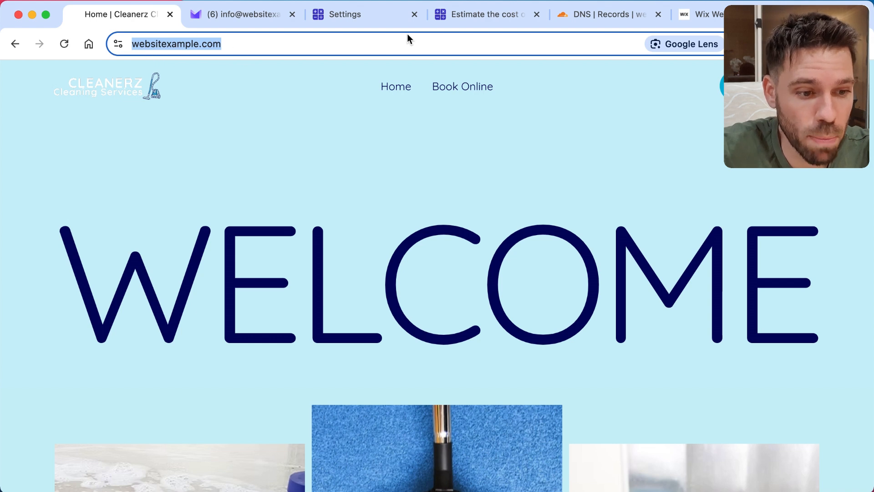
{"action": "left_click", "coordinate": [391, 19]}
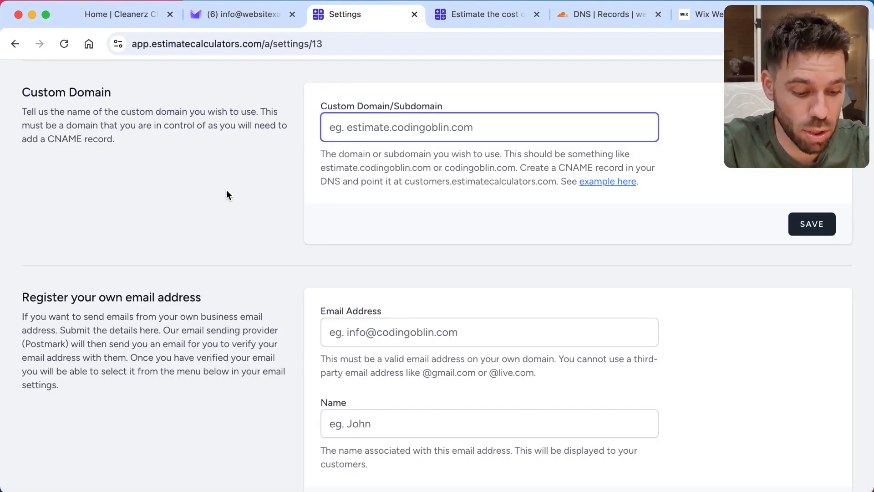
{"action": "type", "text": "quote."}
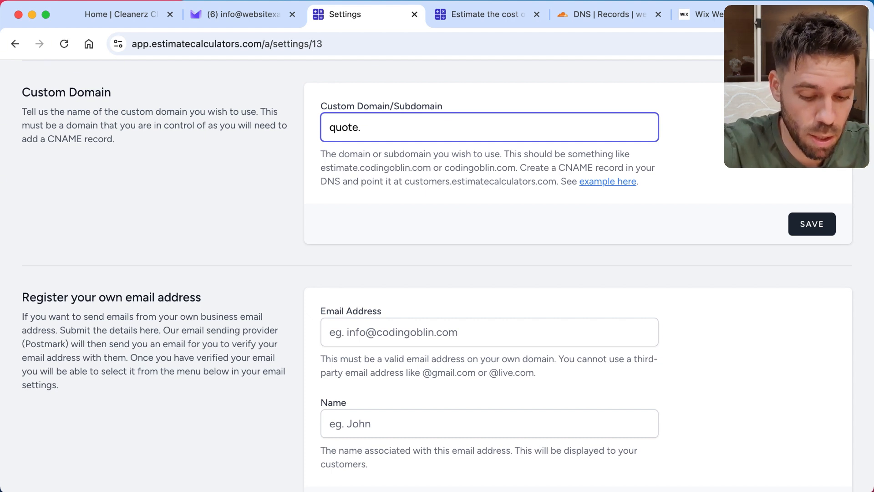
{"action": "type", "text": "website"}
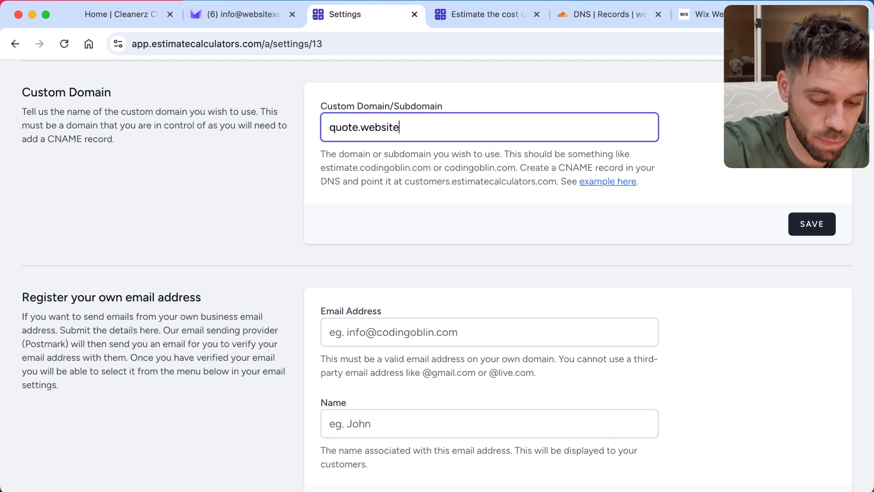
{"action": "type", "text": "xample.com"}
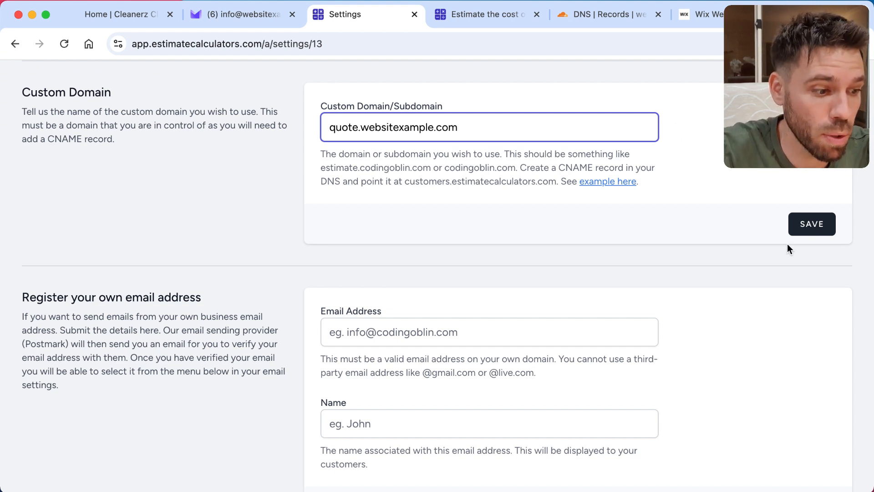
{"action": "left_click", "coordinate": [819, 230]}
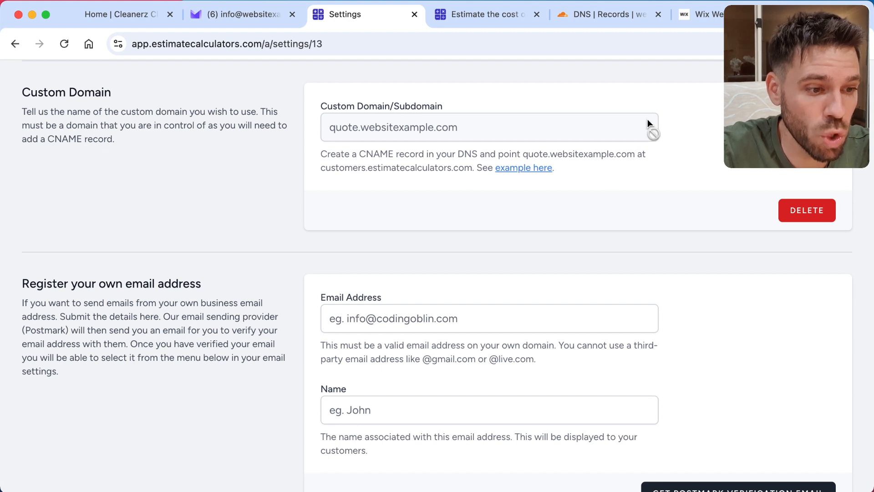
Step: Switch to the Cloudflare DNS records of websitexample.com and start a new CNAME record named quote
{"action": "left_click", "coordinate": [602, 13]}
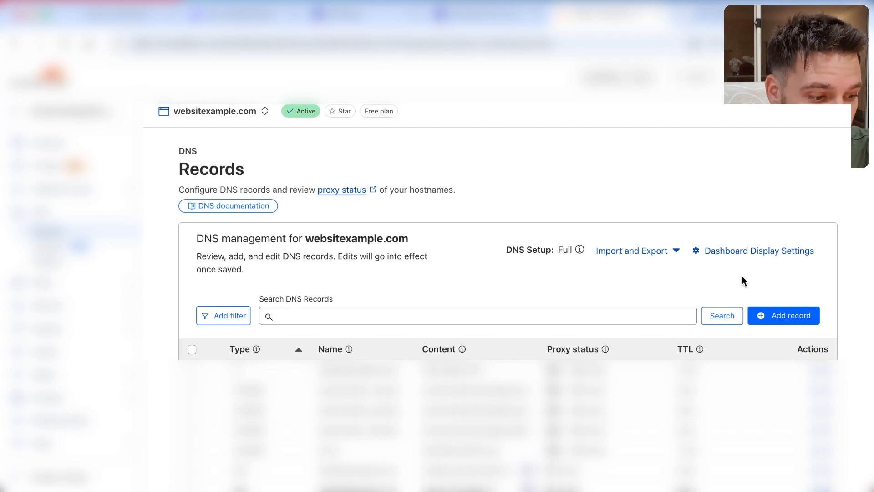
{"action": "left_click", "coordinate": [782, 315]}
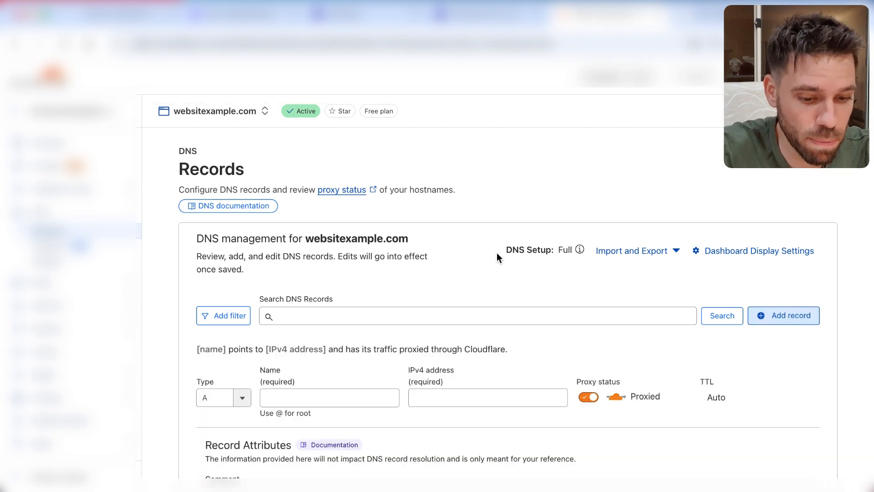
{"action": "left_click", "coordinate": [216, 397]}
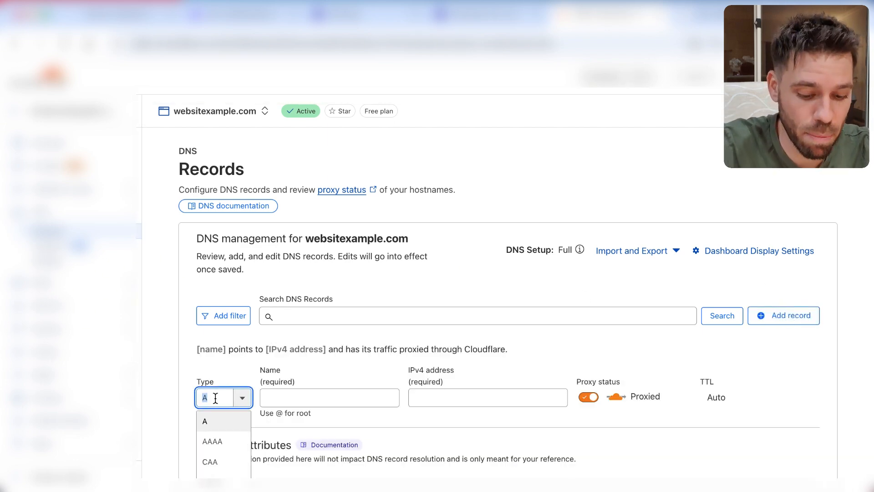
{"action": "type", "text": "cn"}
{"action": "left_click", "coordinate": [217, 423]}
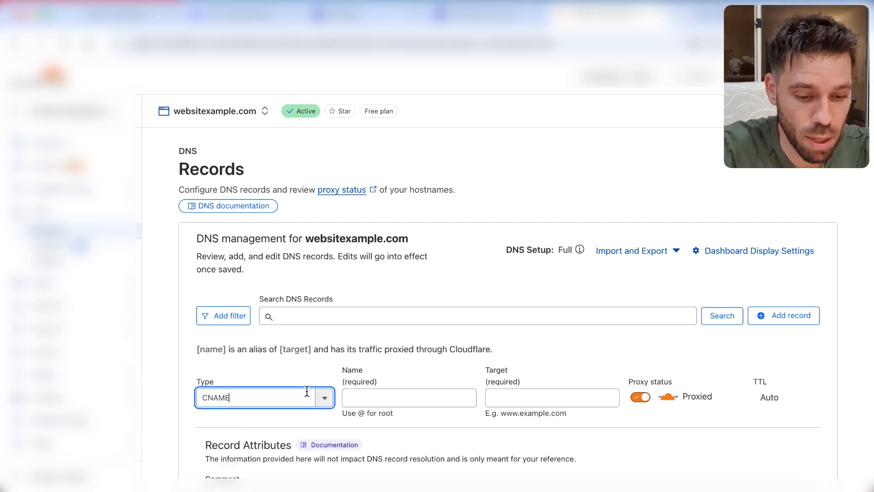
{"action": "left_click", "coordinate": [381, 399]}
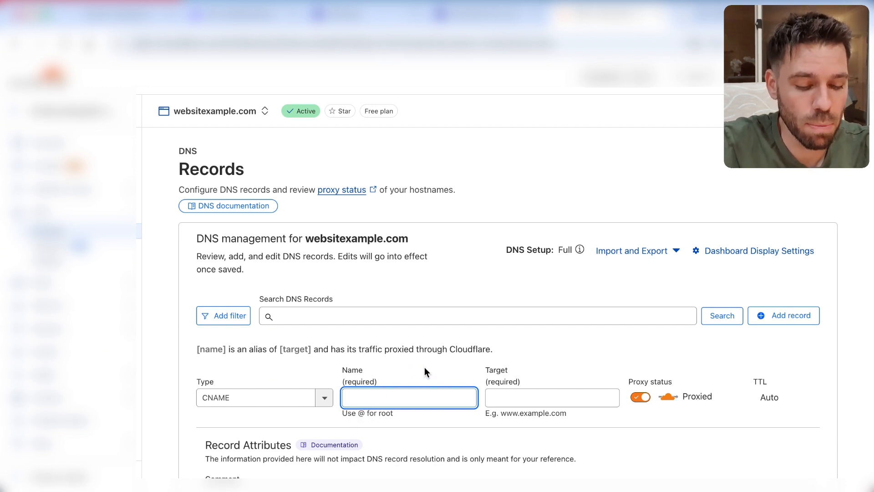
{"action": "type", "text": "quote"}
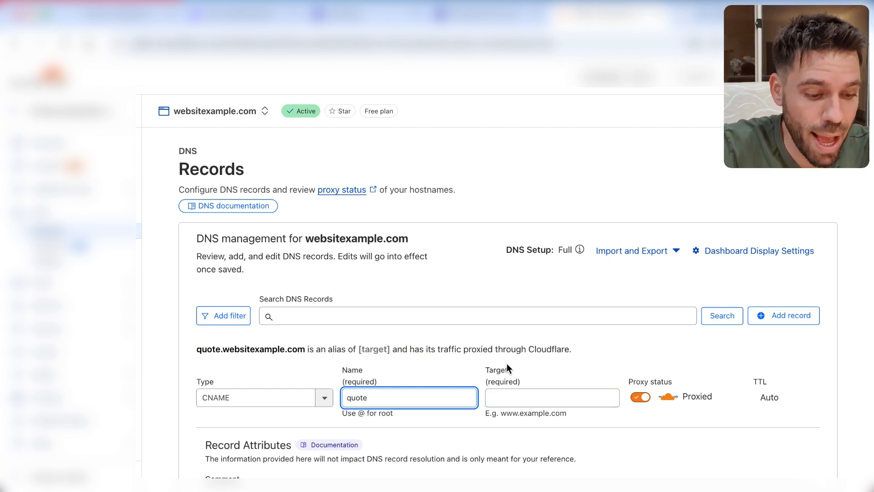
Step: Point the quote CNAME record at the target customers.estimatecalculators.com and save it
{"action": "left_click", "coordinate": [526, 396]}
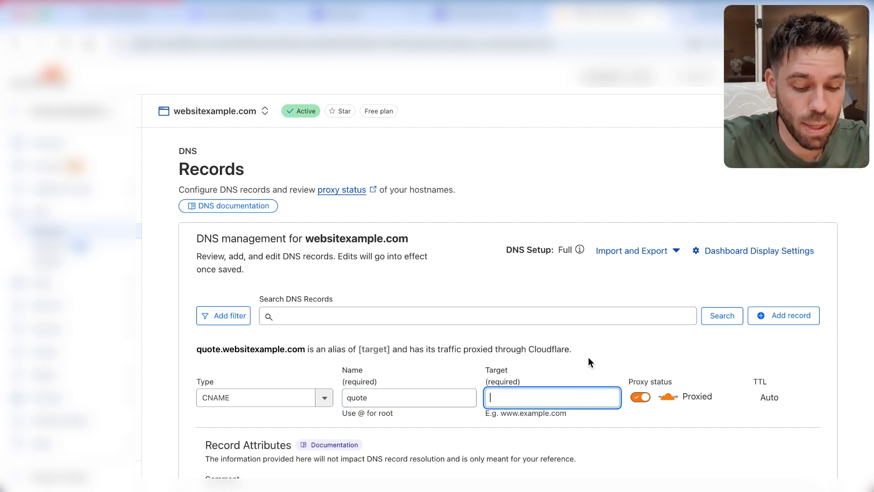
{"action": "type", "text": "cust"}
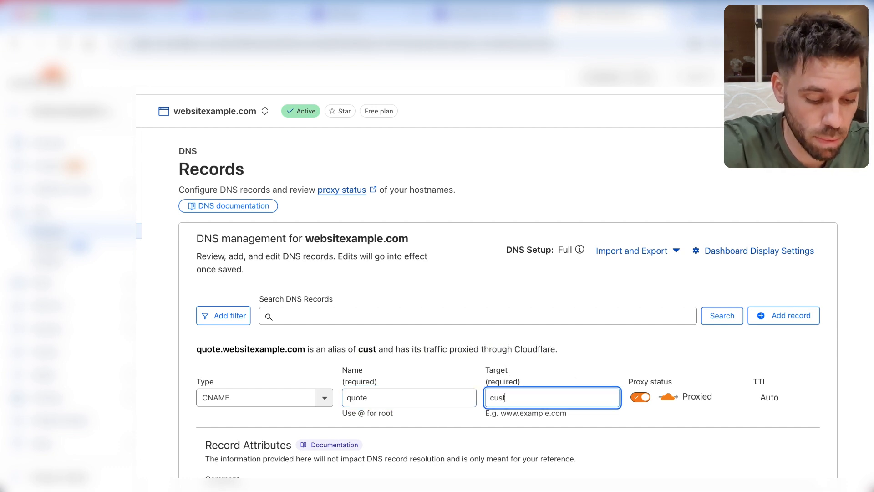
{"action": "type", "text": "omers."}
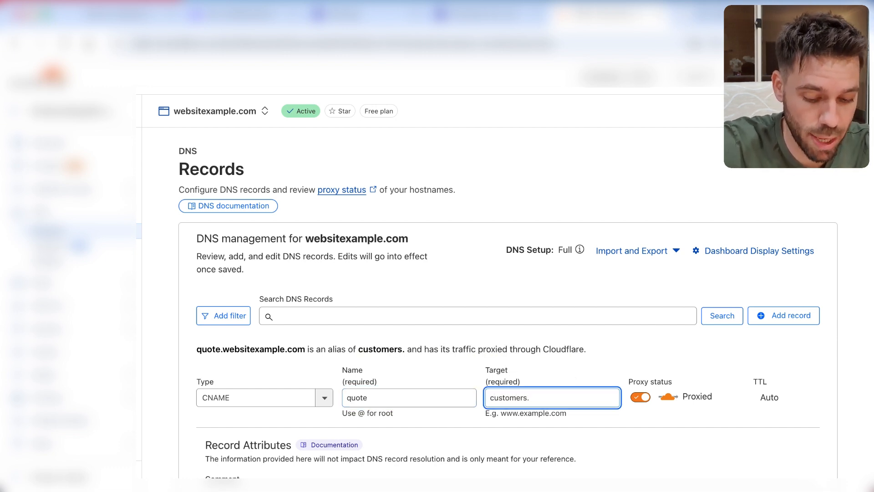
{"action": "type", "text": "estimatecal"}
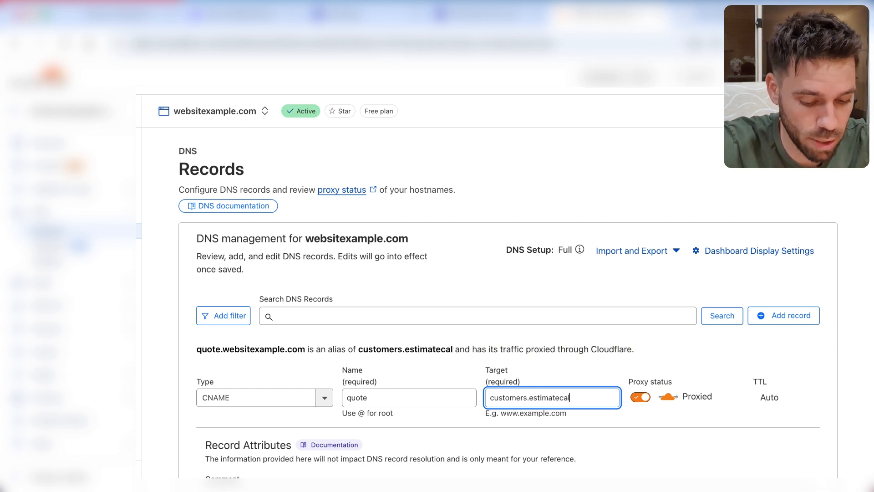
{"action": "type", "text": "culators."}
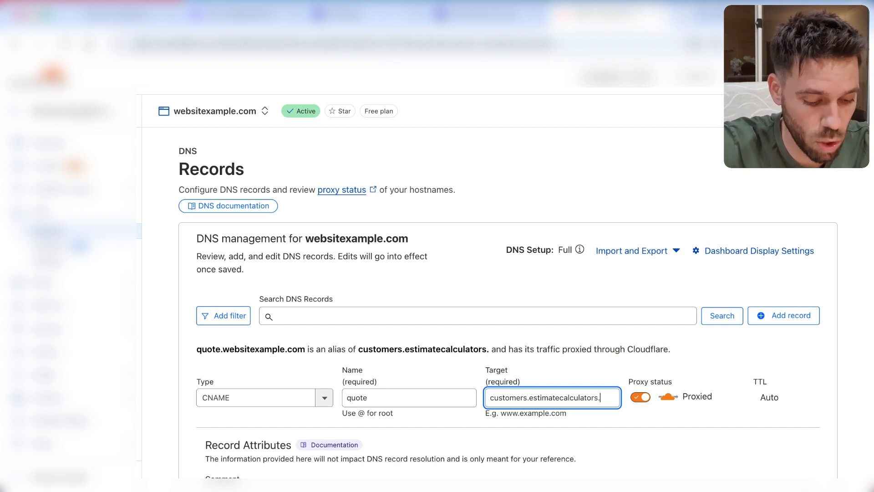
{"action": "type", "text": "com"}
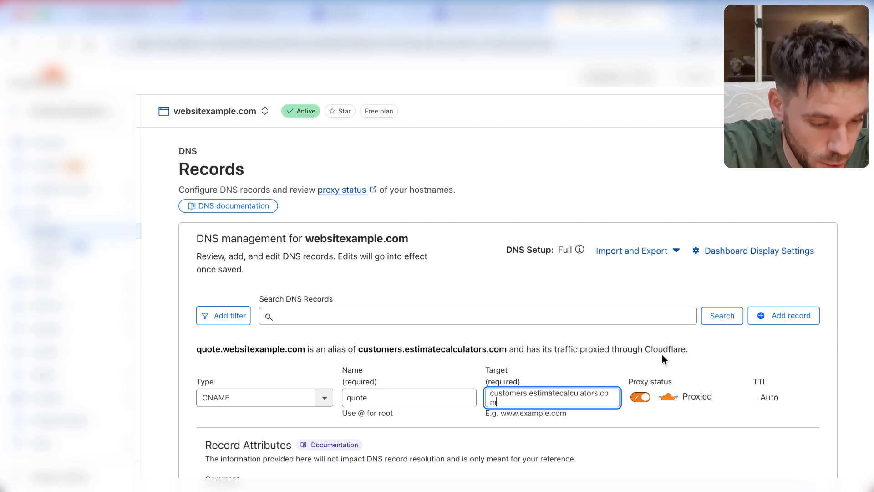
{"action": "scroll", "coordinate": [661, 354], "scroll_direction": "down", "scroll_amount": 3}
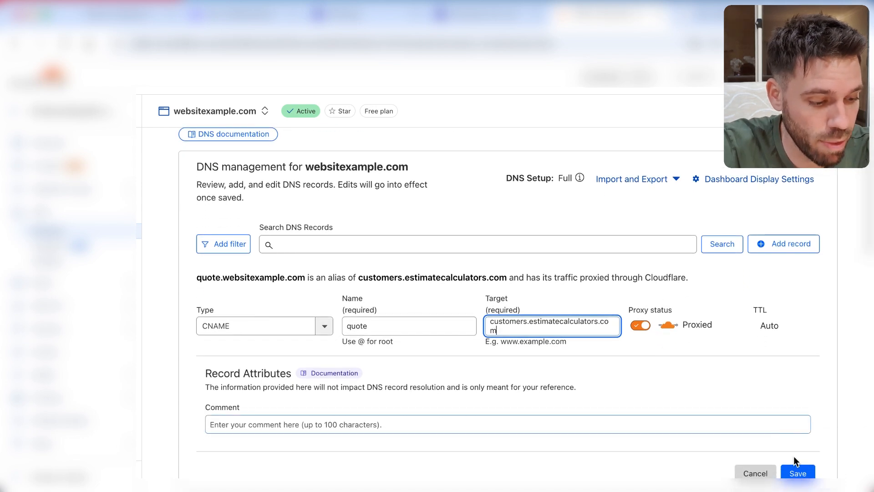
{"action": "left_click", "coordinate": [796, 471]}
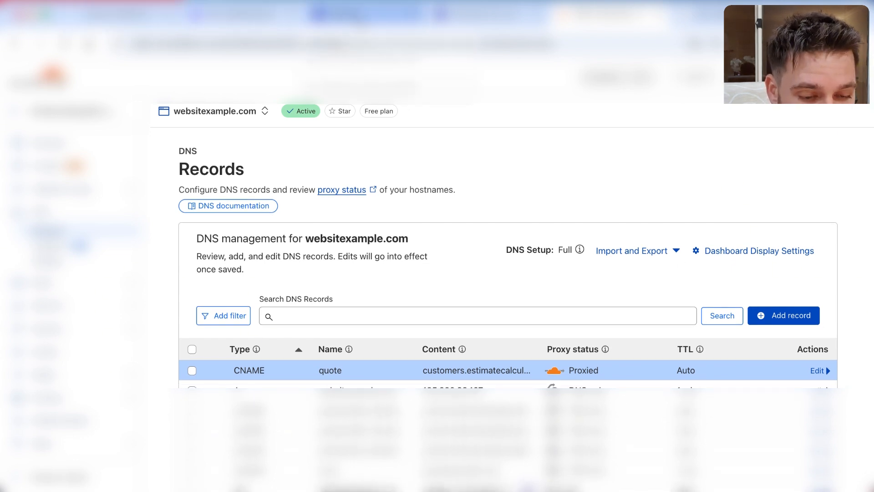
Step: Switch back to the Estimate Calculators settings and enter the business email address for registering your own sender email
{"action": "left_click", "coordinate": [359, 18]}
{"action": "scroll", "coordinate": [230, 166], "scroll_direction": "down", "scroll_amount": 3}
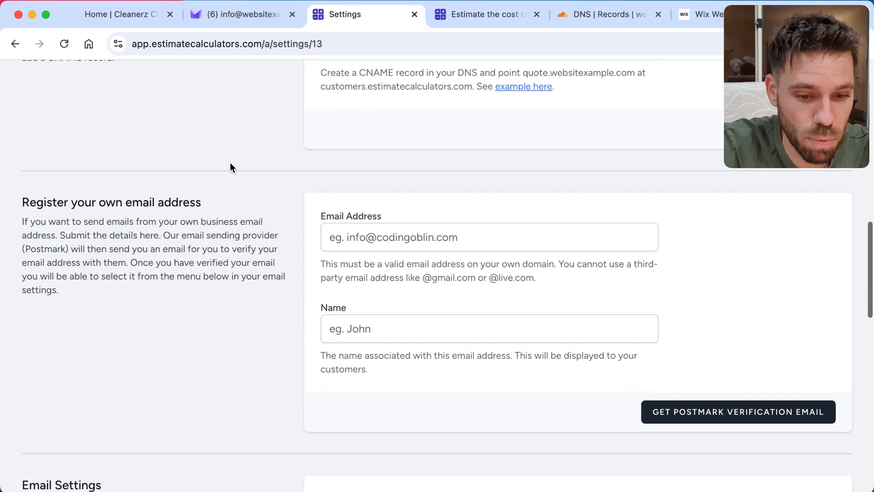
{"action": "scroll", "coordinate": [231, 167], "scroll_direction": "up", "scroll_amount": 3}
{"action": "scroll", "coordinate": [230, 168], "scroll_direction": "down", "scroll_amount": 3}
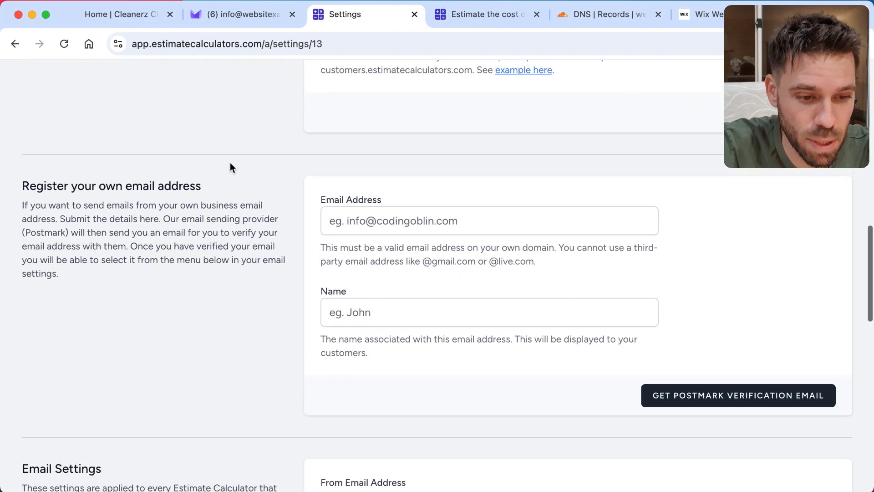
{"action": "scroll", "coordinate": [230, 168], "scroll_direction": "up", "scroll_amount": 2}
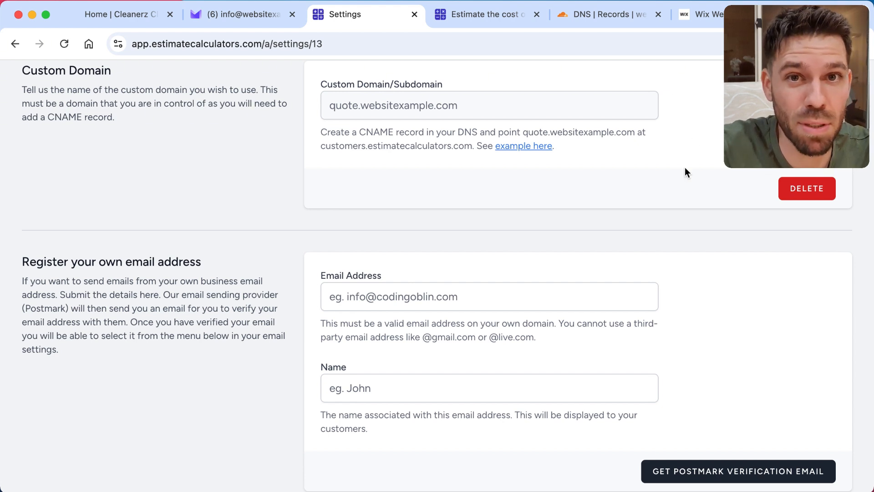
{"action": "scroll", "coordinate": [684, 167], "scroll_direction": "down", "scroll_amount": 3}
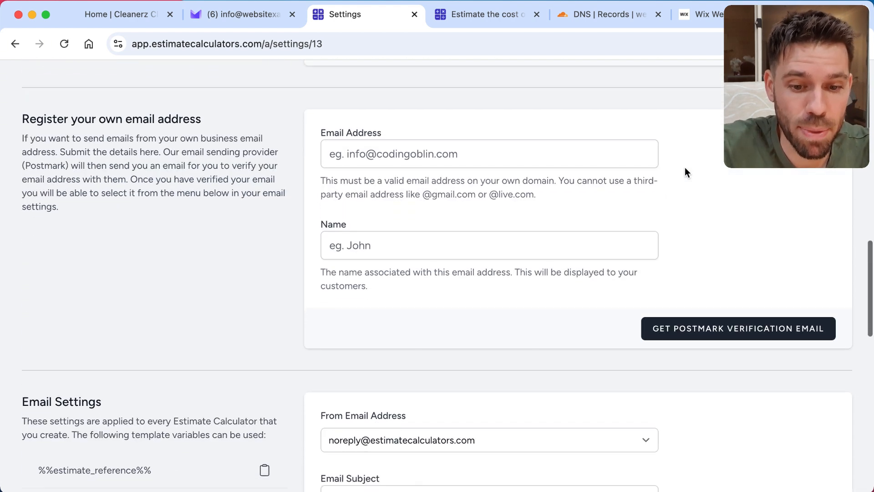
{"action": "left_click", "coordinate": [428, 156]}
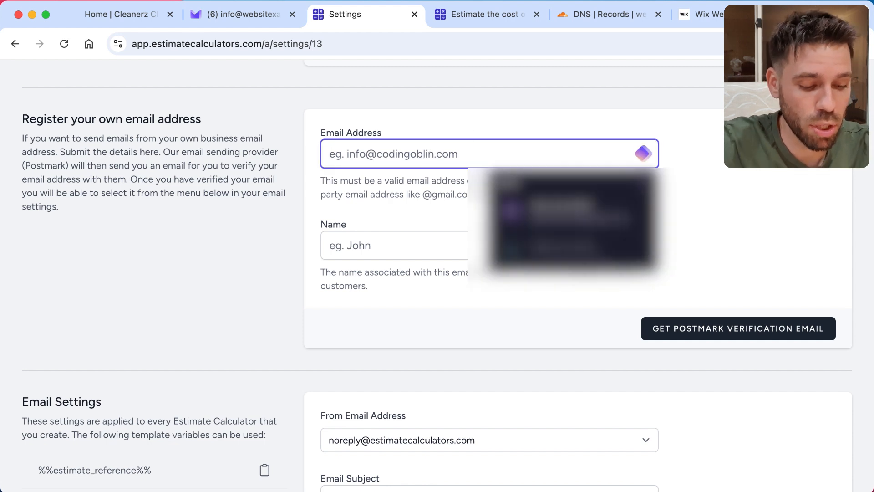
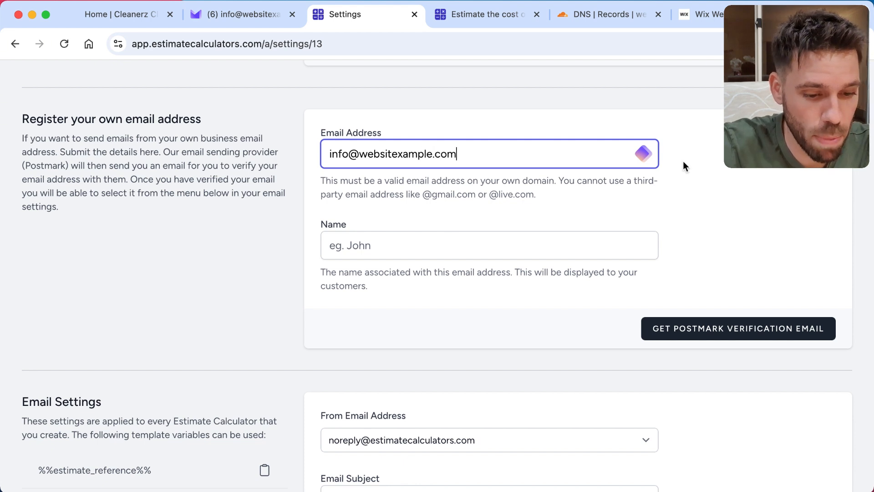
Step: Enter the sender's name for the registered address and request the Postmark verification email
{"action": "left_click", "coordinate": [375, 239]}
{"action": "type", "text": "John"}
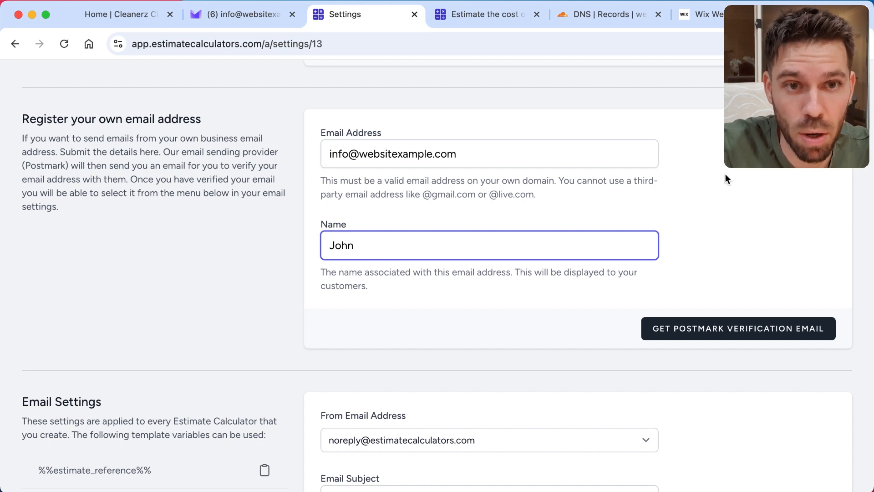
{"action": "left_click", "coordinate": [744, 336]}
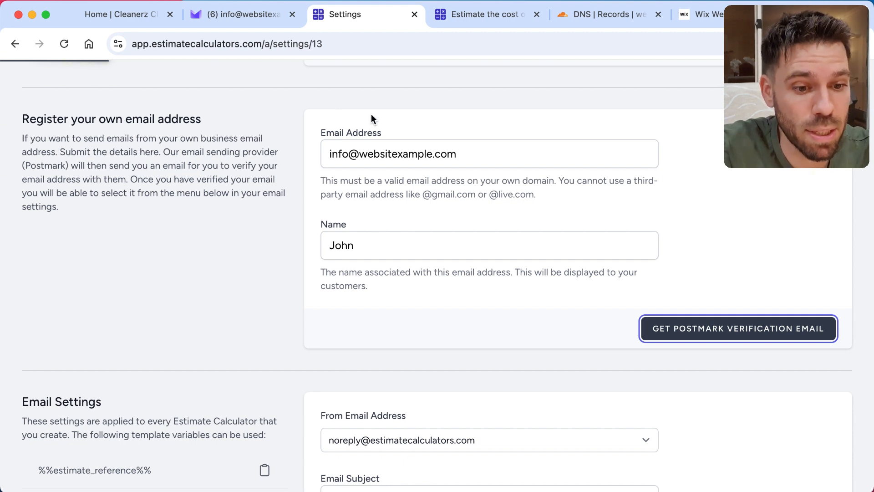
Step: Switch to the business mailbox, open Postmark Support's "Confirm sender signature" email and confirm the sender signature through its link
{"action": "left_click", "coordinate": [226, 13]}
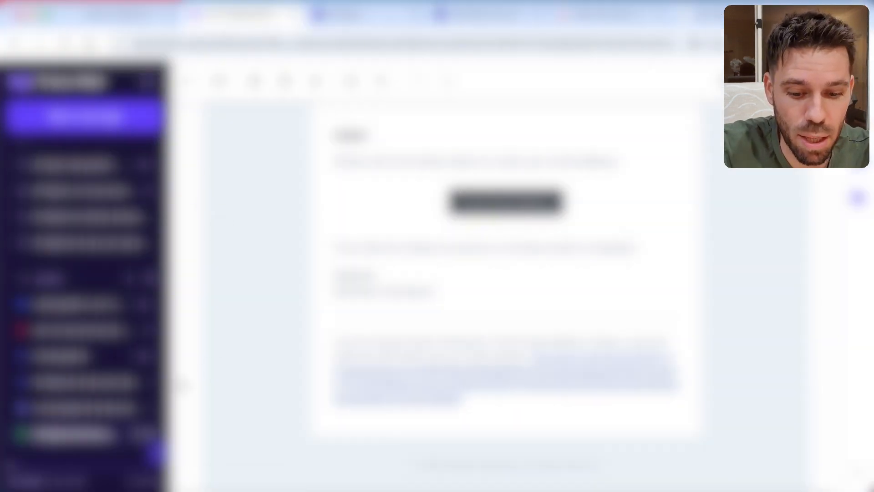
{"action": "left_click", "coordinate": [100, 436]}
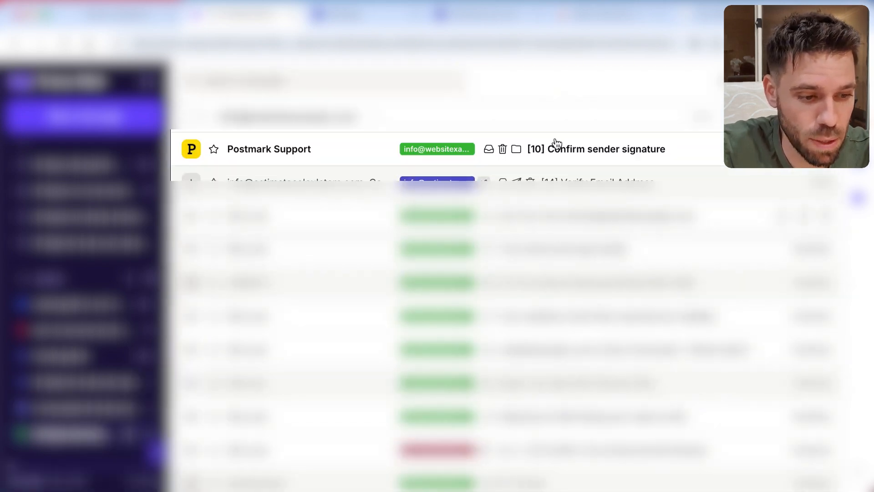
{"action": "left_click", "coordinate": [557, 152]}
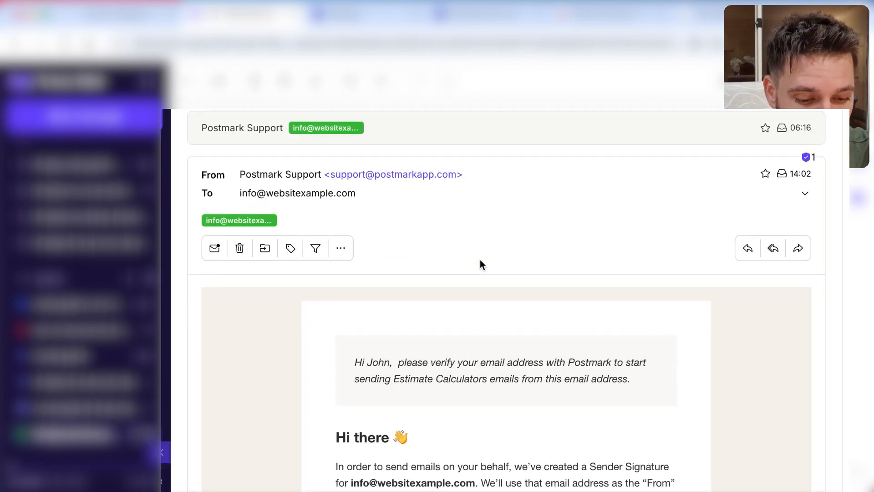
{"action": "scroll", "coordinate": [418, 249], "scroll_direction": "up", "scroll_amount": 2}
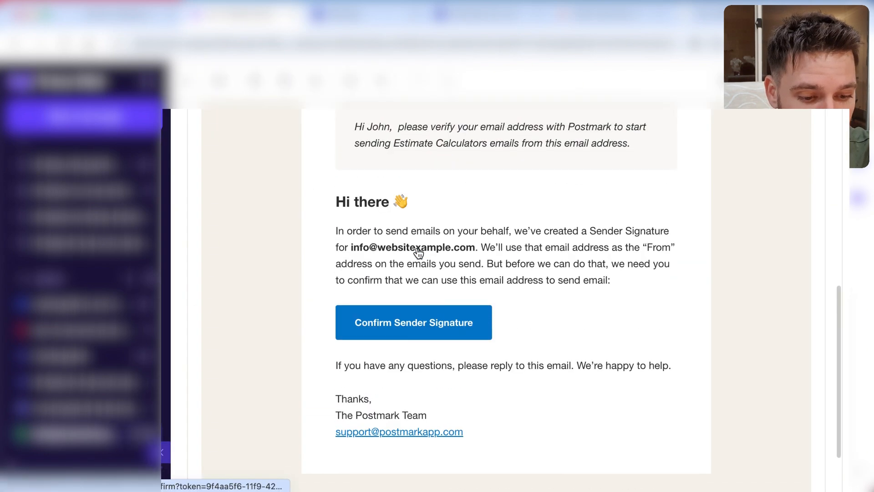
{"action": "left_click", "coordinate": [421, 334]}
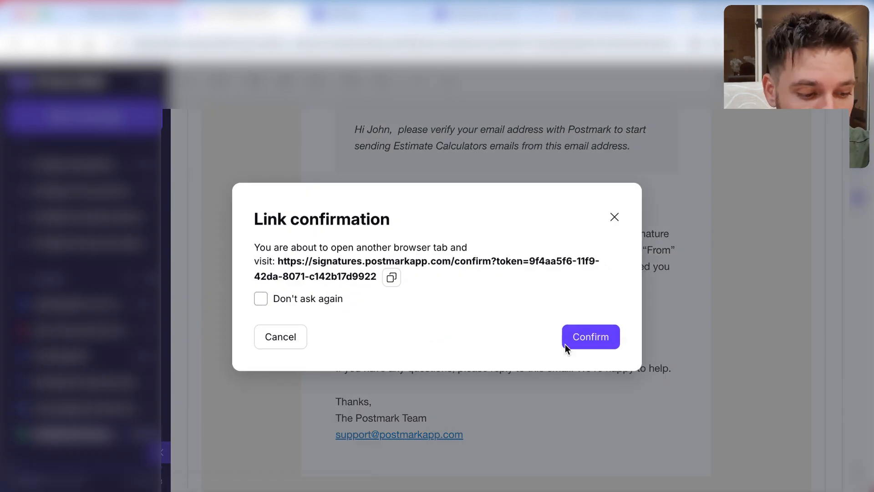
{"action": "left_click", "coordinate": [596, 338]}
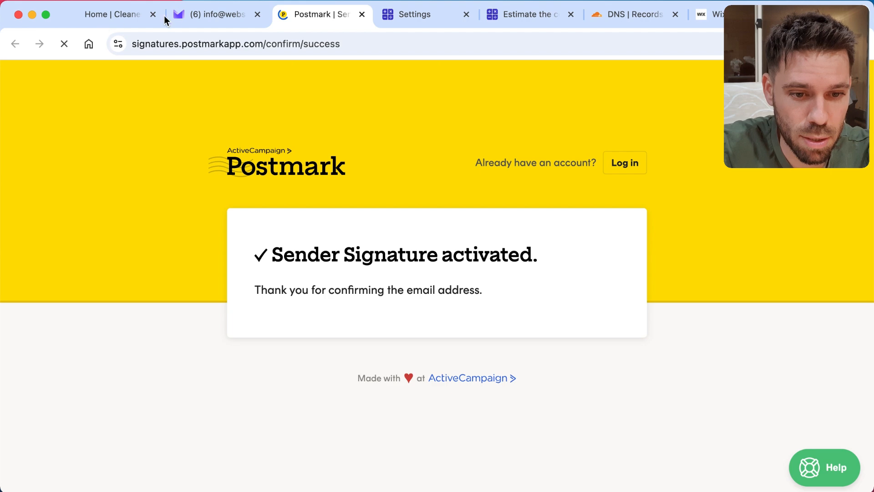
Step: Close the Postmark page, return to the Estimate Calculators settings and refresh the sender signature status
{"action": "key", "text": "super+w"}
{"action": "left_click", "coordinate": [326, 12]}
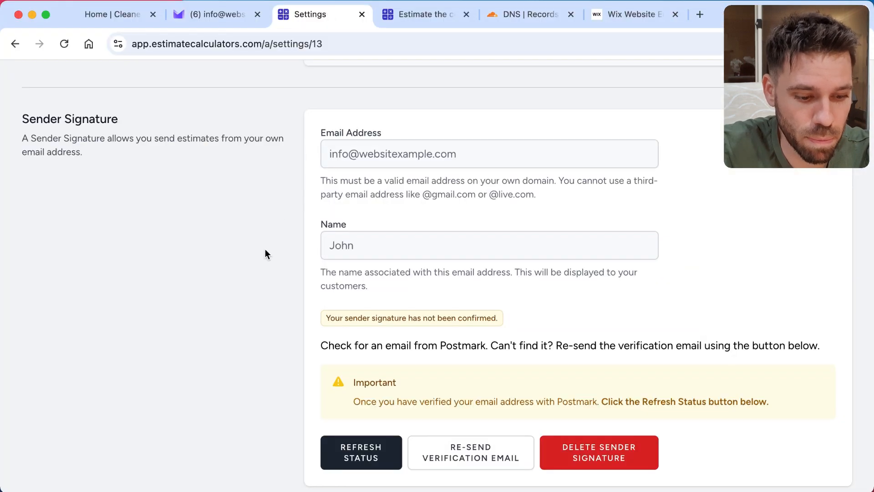
{"action": "scroll", "coordinate": [262, 296], "scroll_direction": "down", "scroll_amount": 2}
{"action": "left_click", "coordinate": [356, 418]}
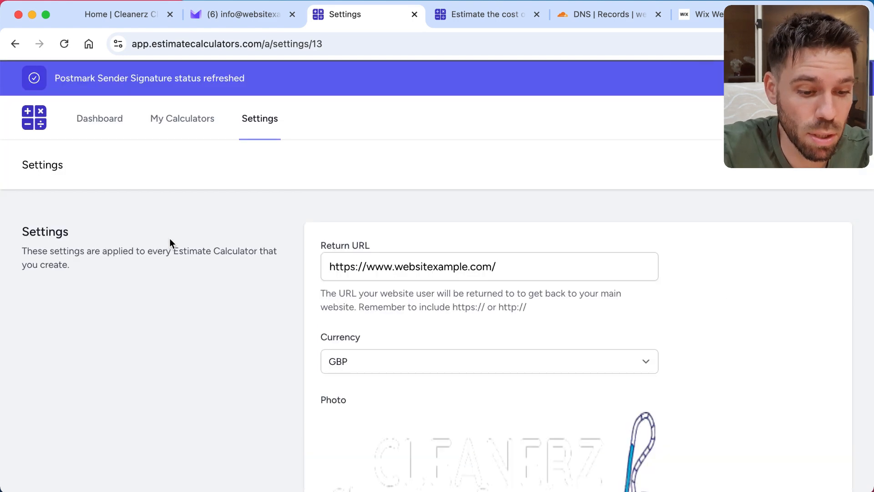
Step: Set the From Email Address in the email settings to the verified business address
{"action": "scroll", "coordinate": [170, 238], "scroll_direction": "down", "scroll_amount": 15}
{"action": "scroll", "coordinate": [169, 239], "scroll_direction": "down", "scroll_amount": 2}
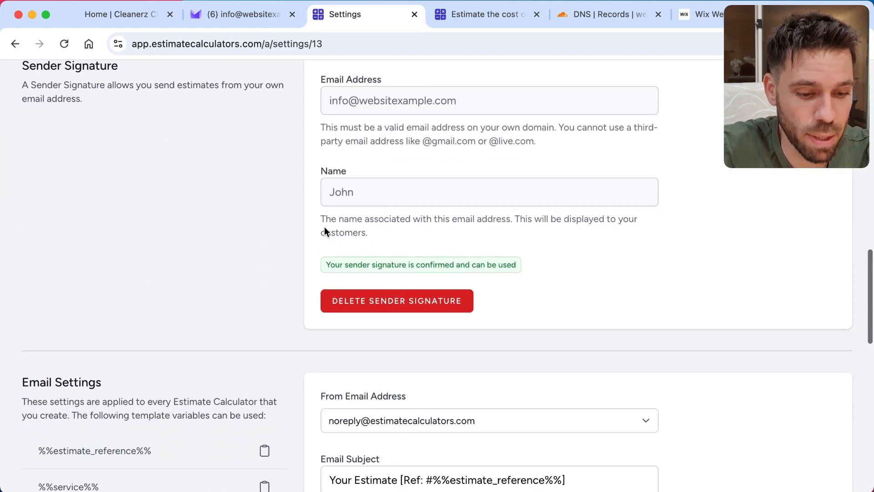
{"action": "scroll", "coordinate": [247, 199], "scroll_direction": "down", "scroll_amount": 7}
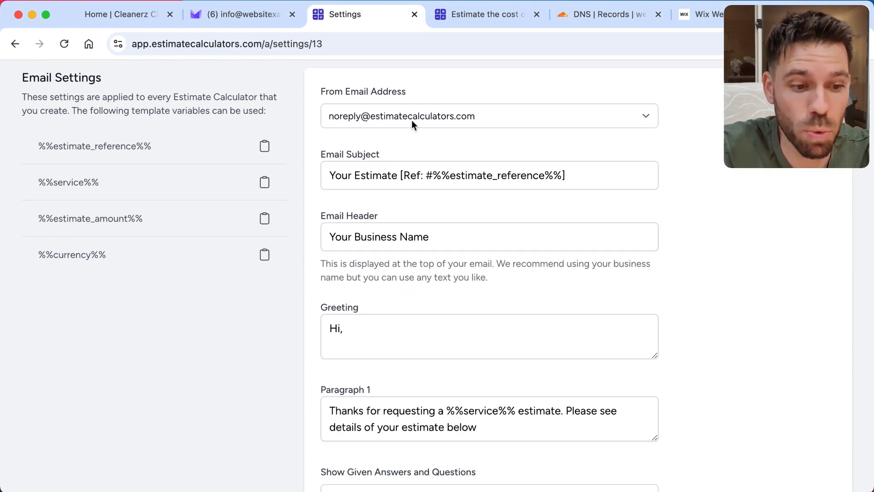
{"action": "left_click", "coordinate": [490, 116]}
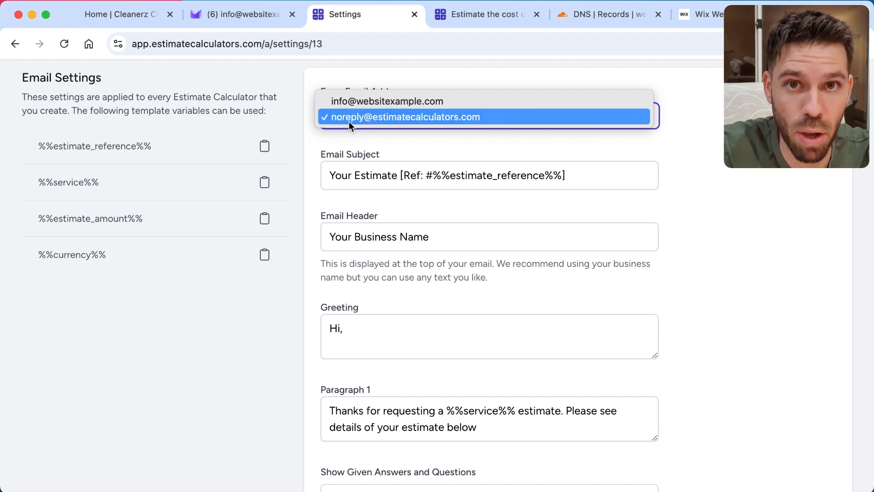
{"action": "left_click", "coordinate": [537, 101]}
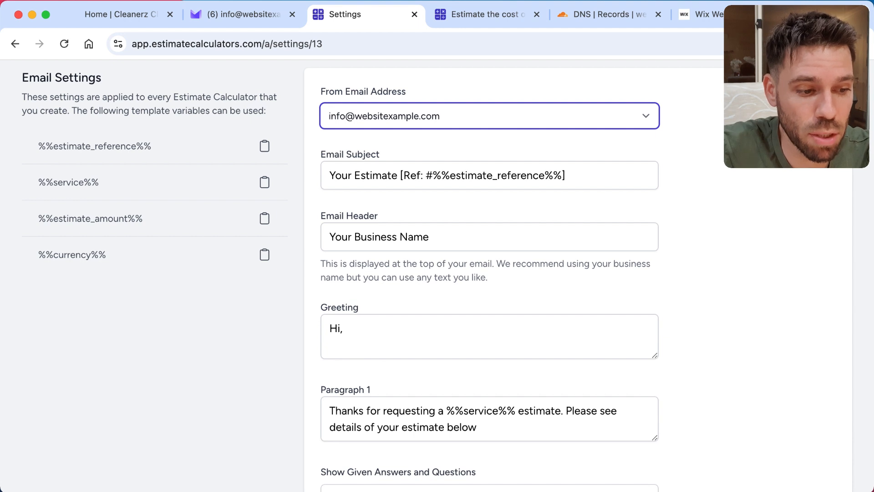
{"action": "left_click", "coordinate": [438, 144]}
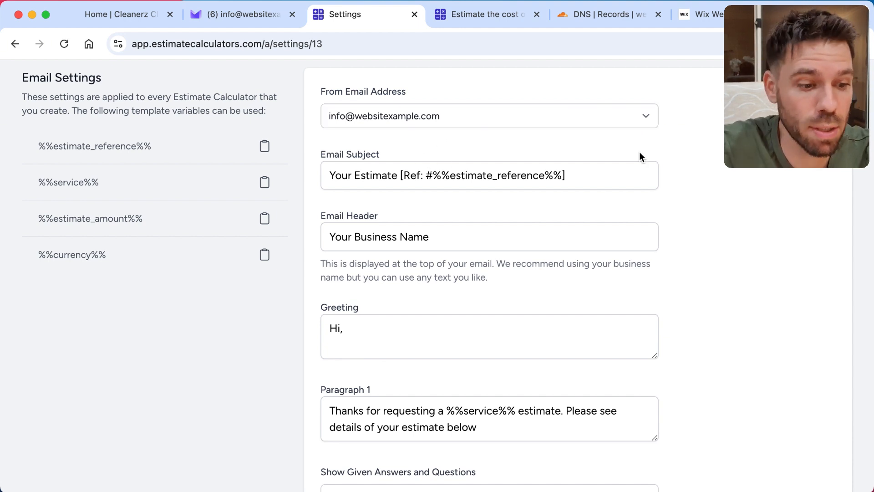
Step: Review the estimate email template's subject, header, greeting, paragraphs and sign-off
{"action": "scroll", "coordinate": [715, 132], "scroll_direction": "down", "scroll_amount": 1}
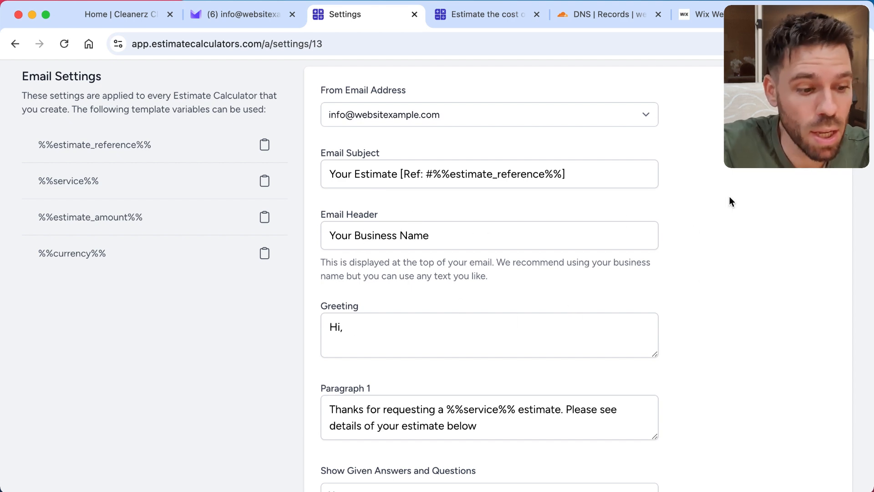
{"action": "scroll", "coordinate": [729, 202], "scroll_direction": "down", "scroll_amount": 1}
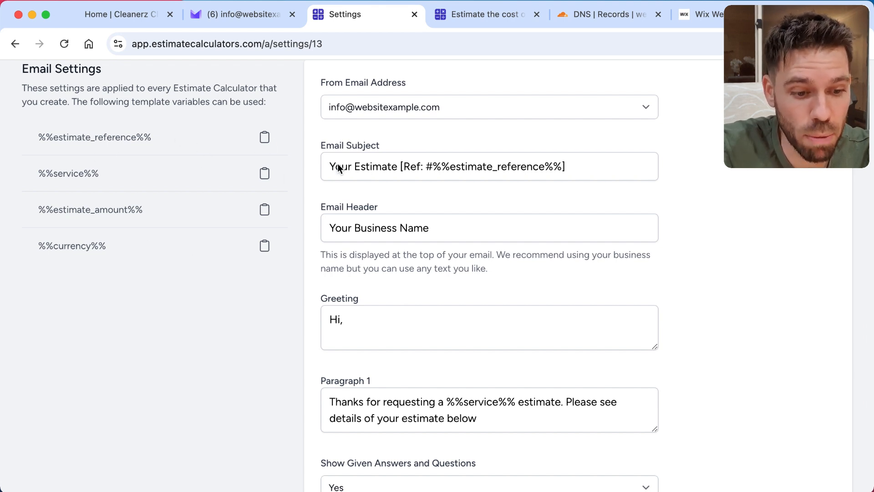
{"action": "scroll", "coordinate": [730, 214], "scroll_direction": "down", "scroll_amount": 10}
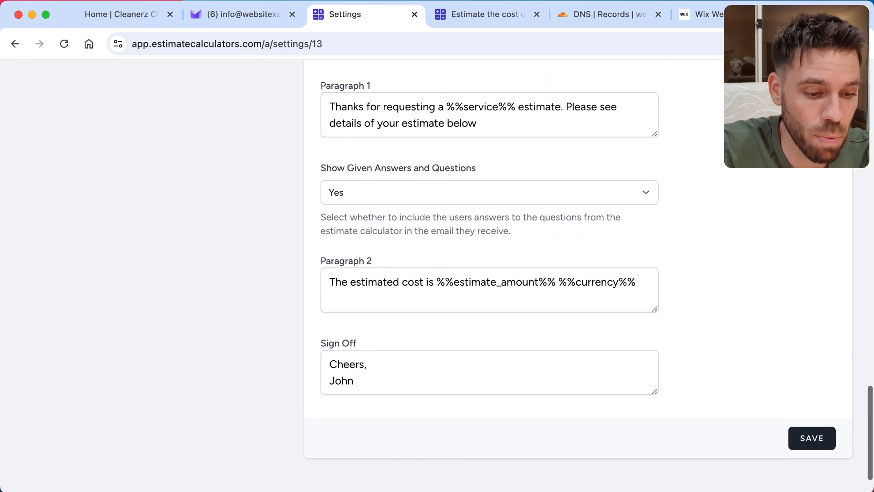
{"action": "scroll", "coordinate": [589, 278], "scroll_direction": "down", "scroll_amount": 2}
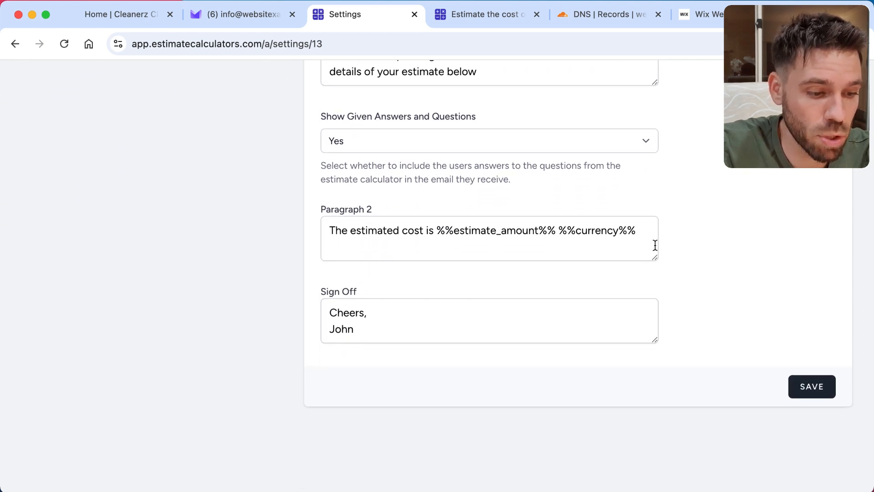
Step: Save the email settings, then open the Cleaning Service Cost Estimator template calculator for editing
{"action": "left_click", "coordinate": [811, 386]}
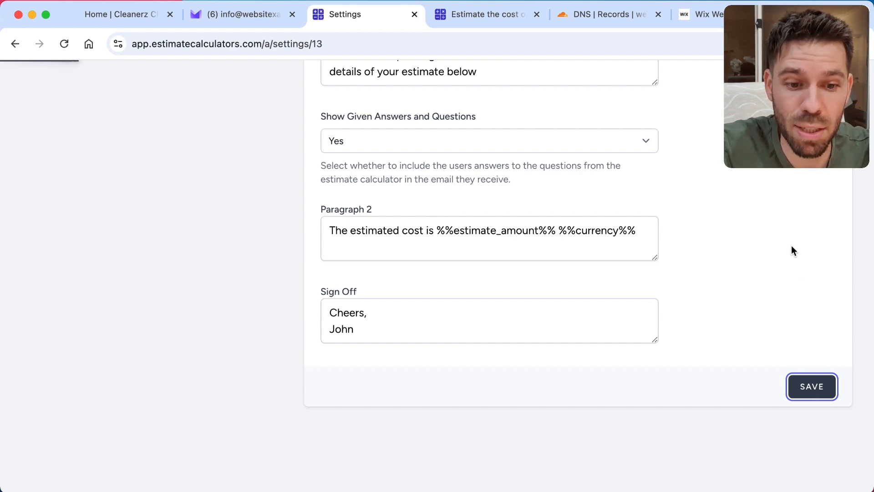
{"action": "scroll", "coordinate": [791, 246], "scroll_direction": "up", "scroll_amount": 10}
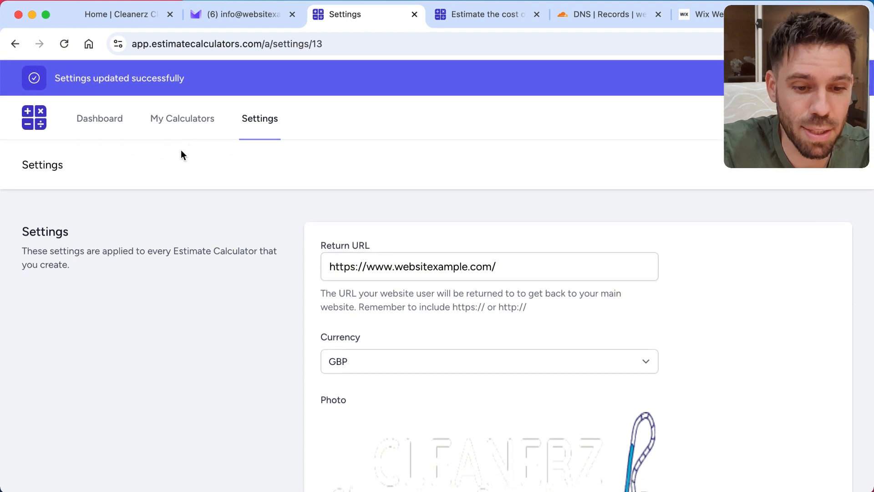
{"action": "left_click", "coordinate": [186, 122]}
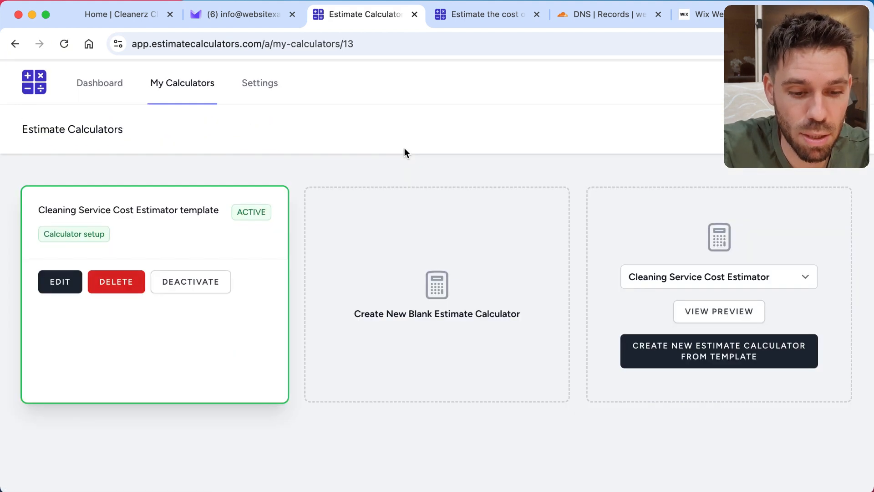
{"action": "left_click", "coordinate": [56, 284]}
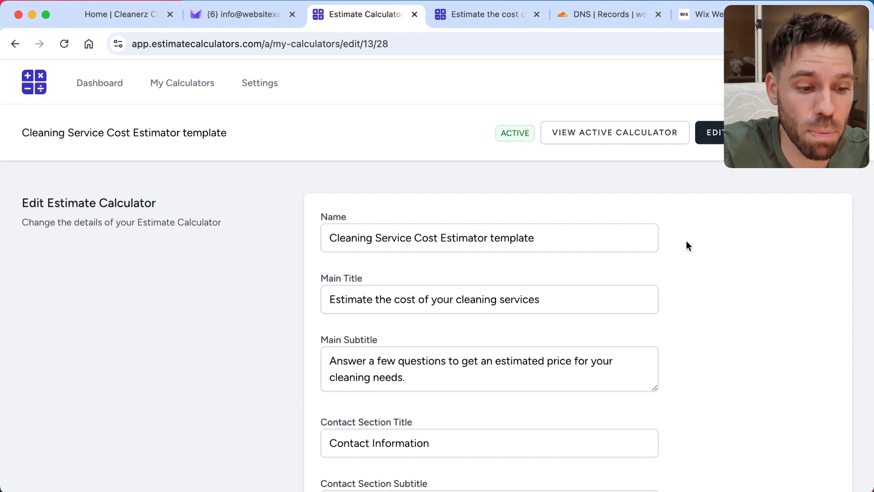
Step: View the active calculator page and examine its main title, subtitle and service options
{"action": "scroll", "coordinate": [726, 238], "scroll_direction": "down", "scroll_amount": 4}
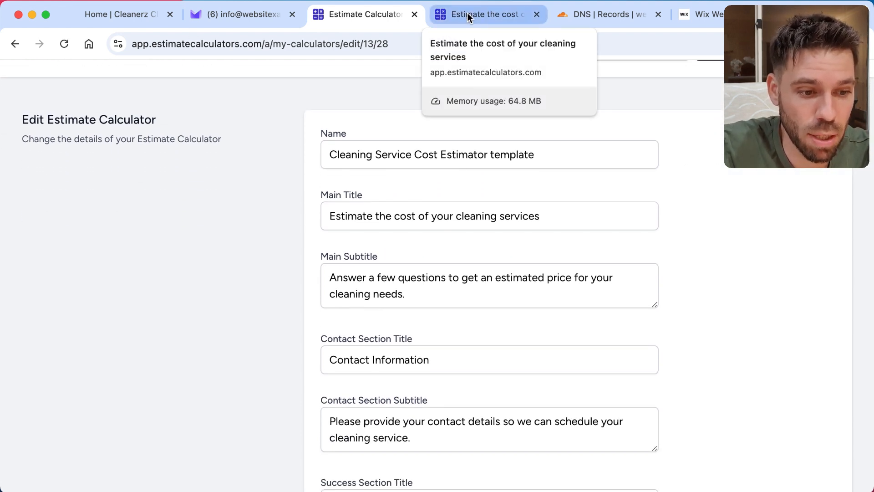
{"action": "scroll", "coordinate": [463, 215], "scroll_direction": "up", "scroll_amount": 4}
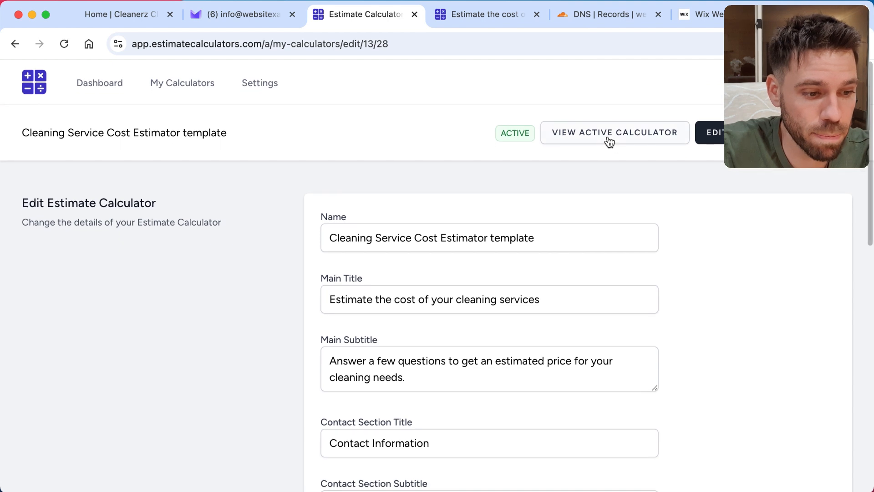
{"action": "left_click", "coordinate": [609, 136]}
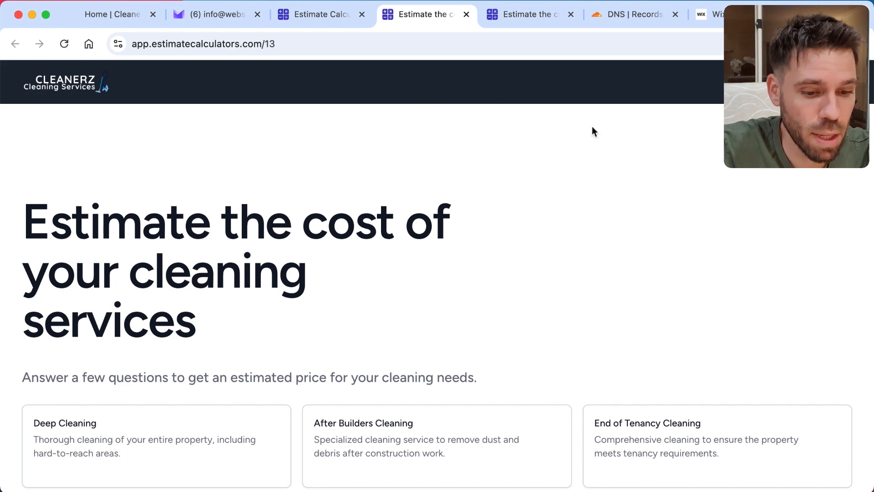
{"action": "scroll", "coordinate": [656, 154], "scroll_direction": "down", "scroll_amount": 1}
{"action": "scroll", "coordinate": [656, 154], "scroll_direction": "up", "scroll_amount": 1}
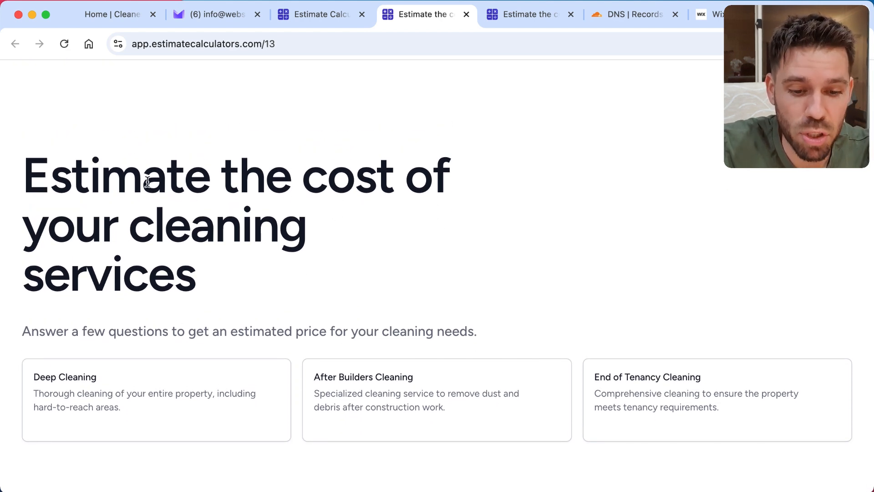
{"action": "triple_click", "coordinate": [117, 188]}
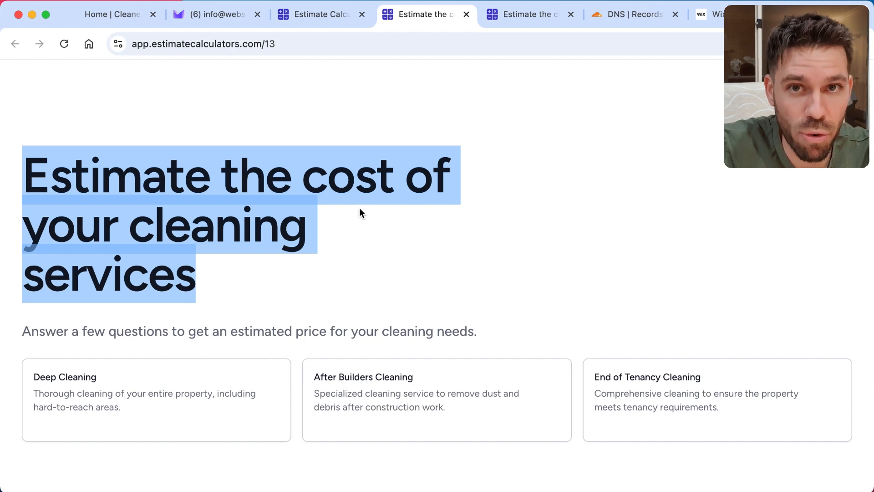
{"action": "left_click", "coordinate": [367, 228]}
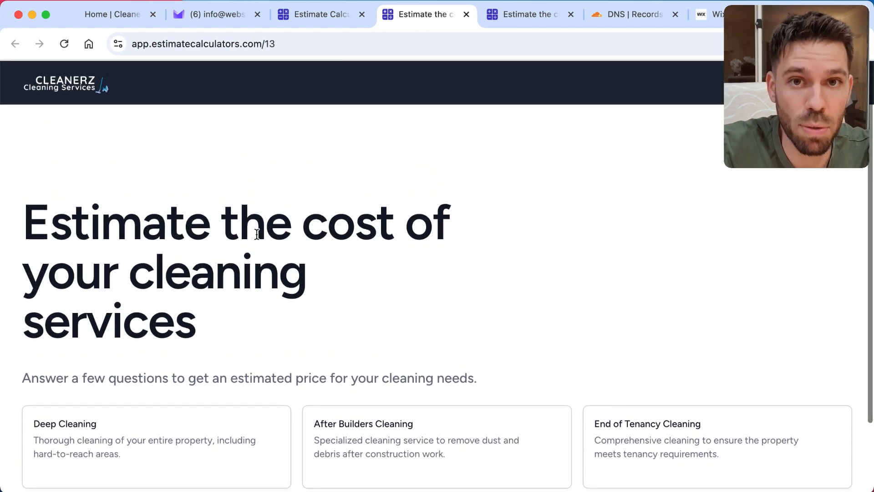
{"action": "triple_click", "coordinate": [162, 236]}
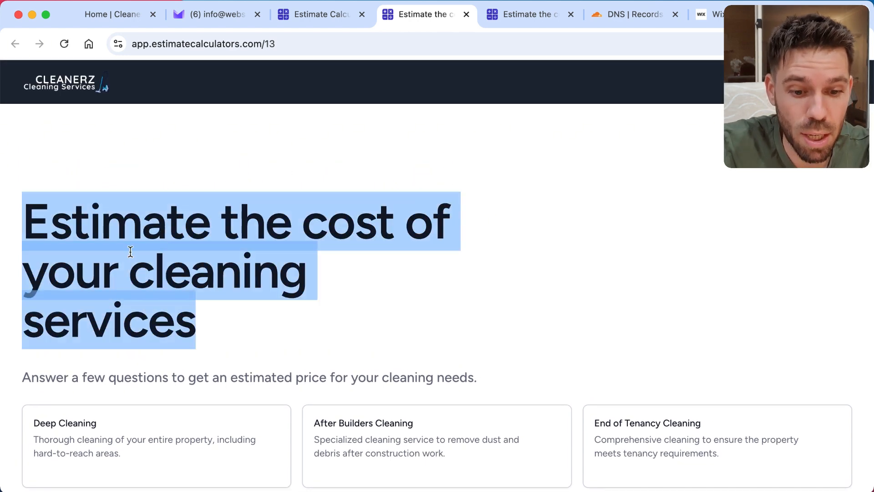
{"action": "left_click", "coordinate": [146, 272]}
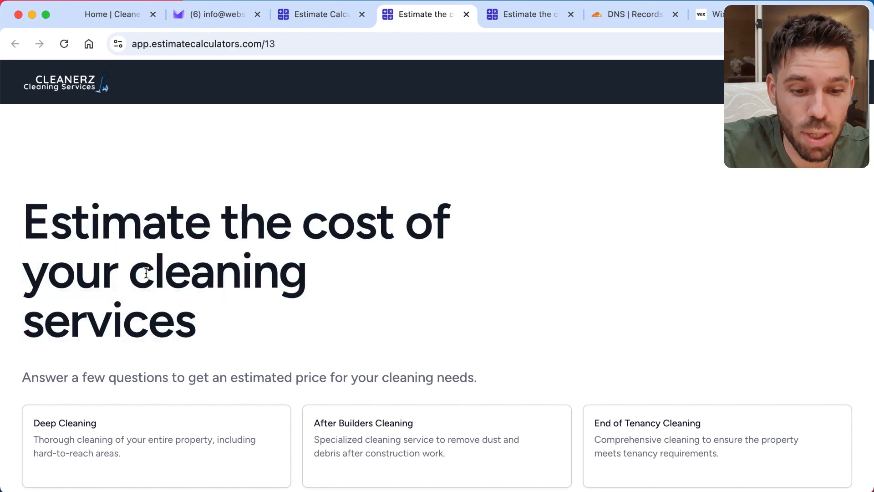
Step: Set the calculator's Main Title to "Get your instant estimate now" and save the calculator details
{"action": "left_click", "coordinate": [311, 14]}
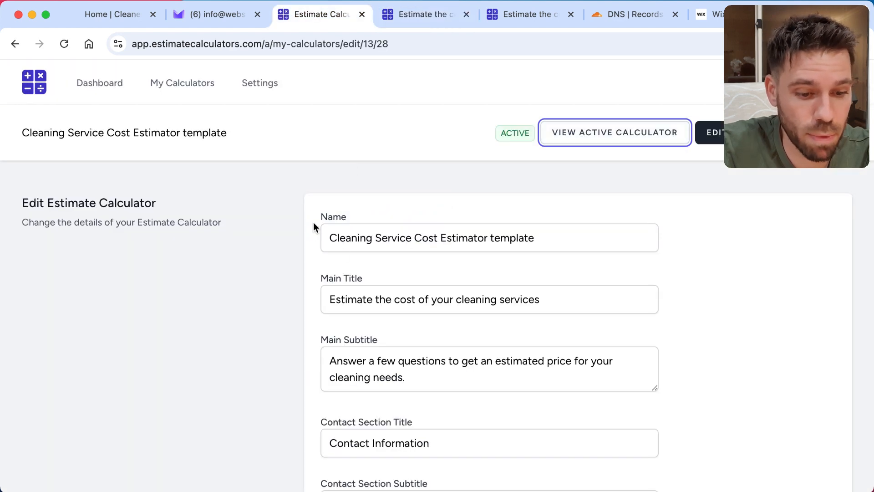
{"action": "scroll", "coordinate": [399, 239], "scroll_direction": "down", "scroll_amount": 2}
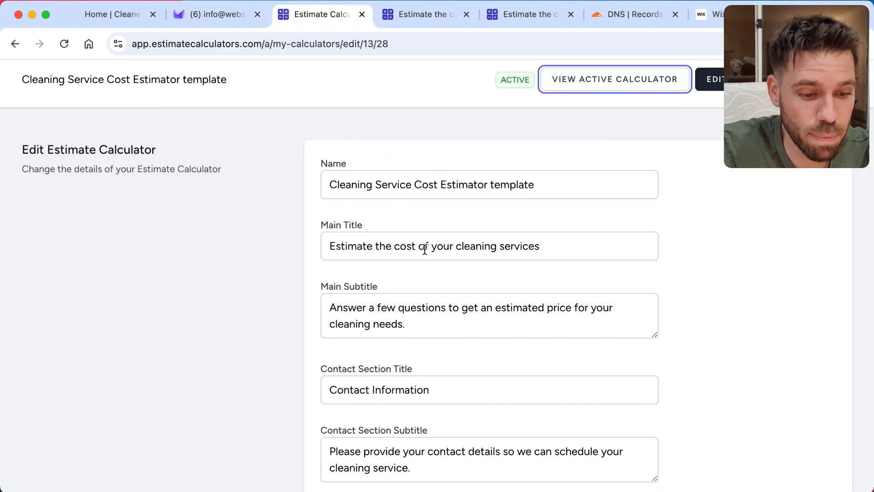
{"action": "double_click", "coordinate": [423, 247]}
{"action": "key", "text": "super+a"}
{"action": "type", "text": "Get"}
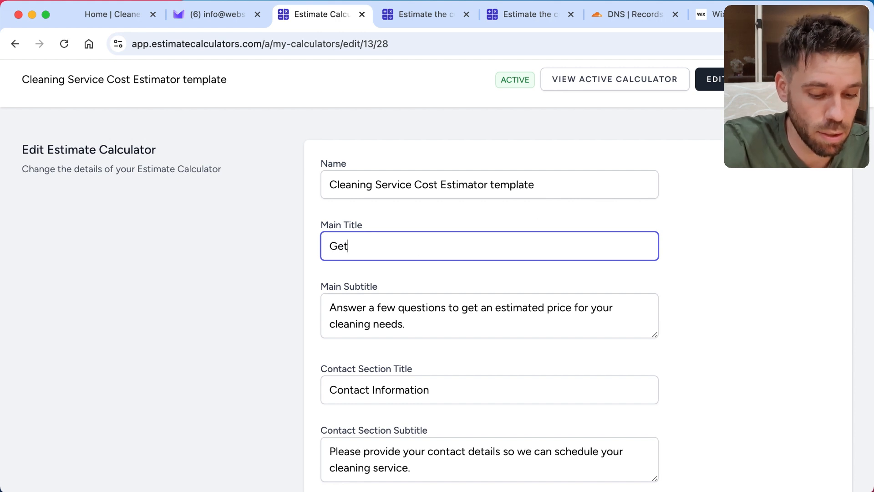
{"action": "type", "text": " your instan"}
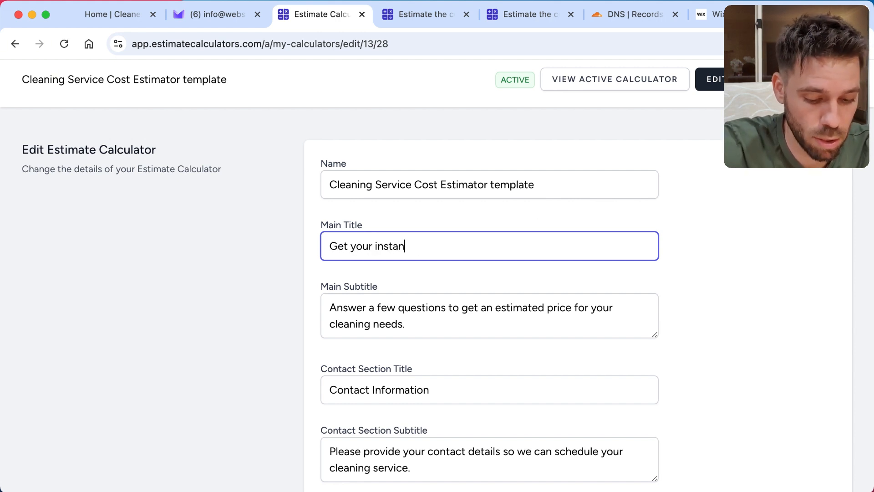
{"action": "type", "text": "t estimate no"}
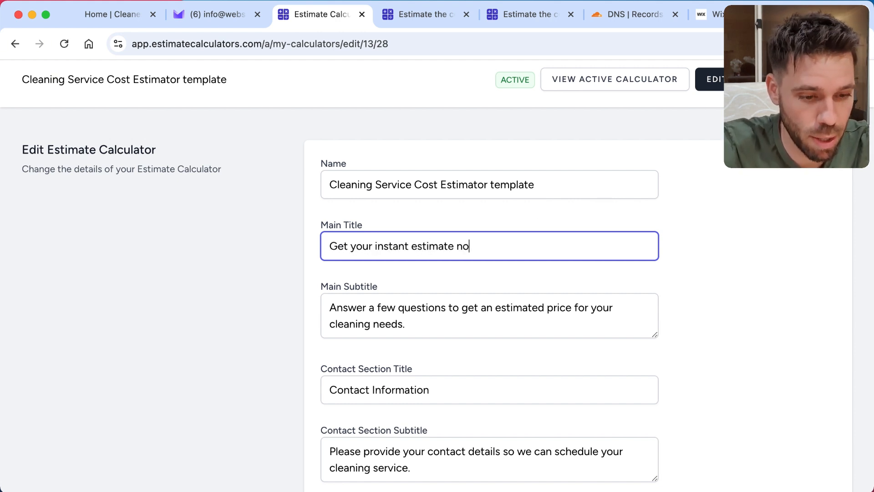
{"action": "type", "text": "w"}
{"action": "scroll", "coordinate": [693, 254], "scroll_direction": "down", "scroll_amount": 3}
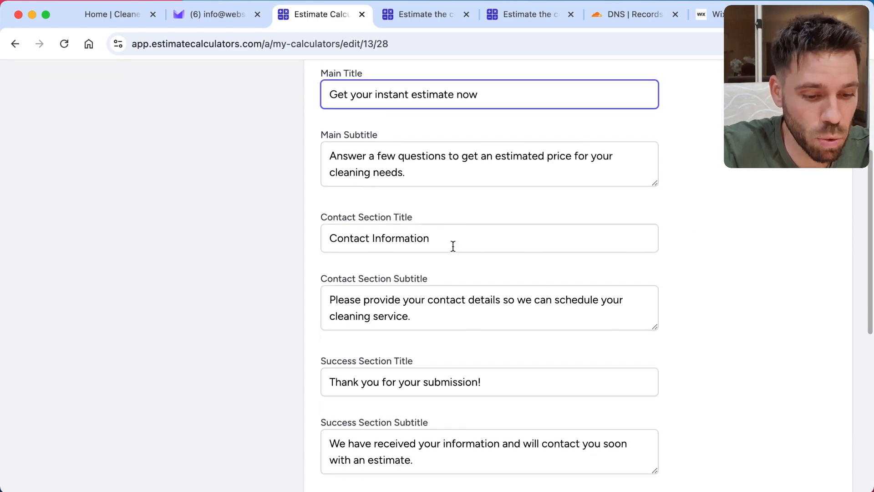
{"action": "scroll", "coordinate": [451, 244], "scroll_direction": "down", "scroll_amount": 4}
{"action": "scroll", "coordinate": [672, 282], "scroll_direction": "down", "scroll_amount": 5}
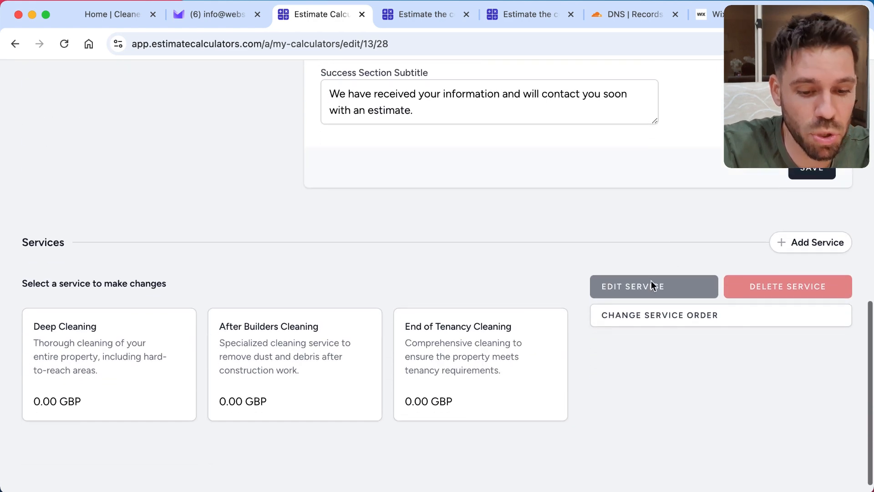
{"action": "scroll", "coordinate": [414, 211], "scroll_direction": "up", "scroll_amount": 6}
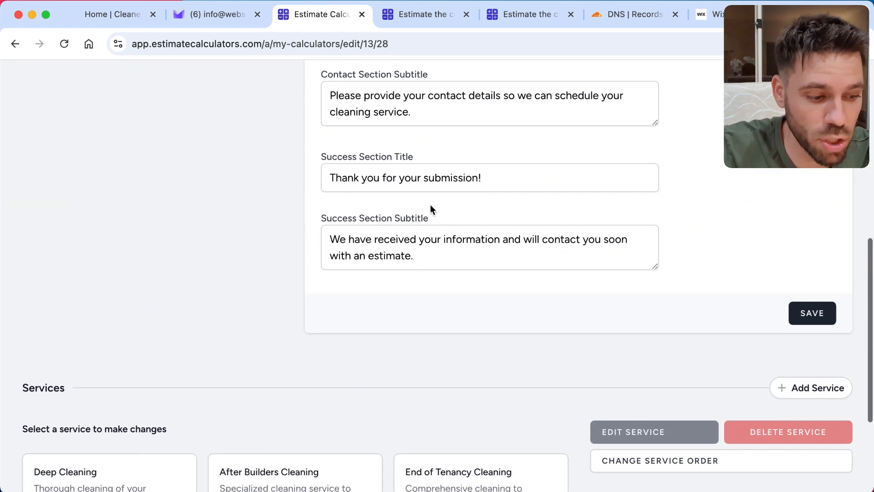
{"action": "left_click", "coordinate": [798, 409]}
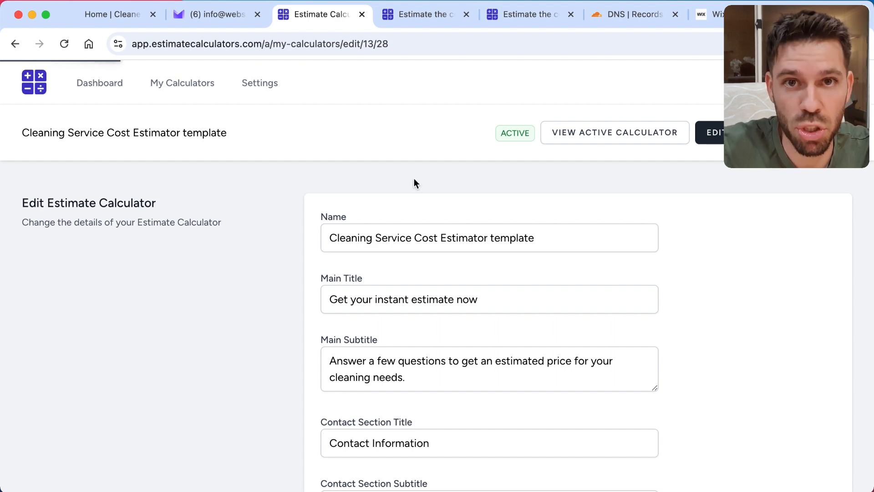
Step: Reload the active calculator page to check its main title, view the Cleanerz website homepage for comparison, and return to the calculator editor
{"action": "left_click", "coordinate": [417, 15]}
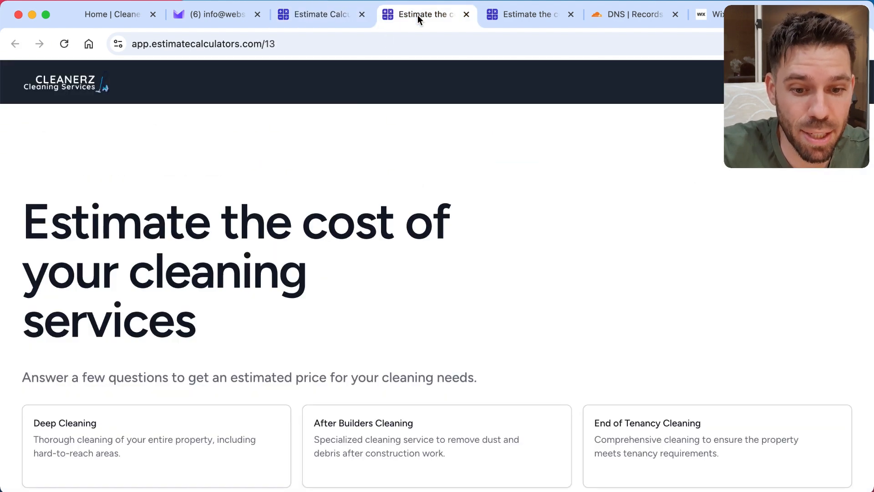
{"action": "left_click", "coordinate": [64, 44]}
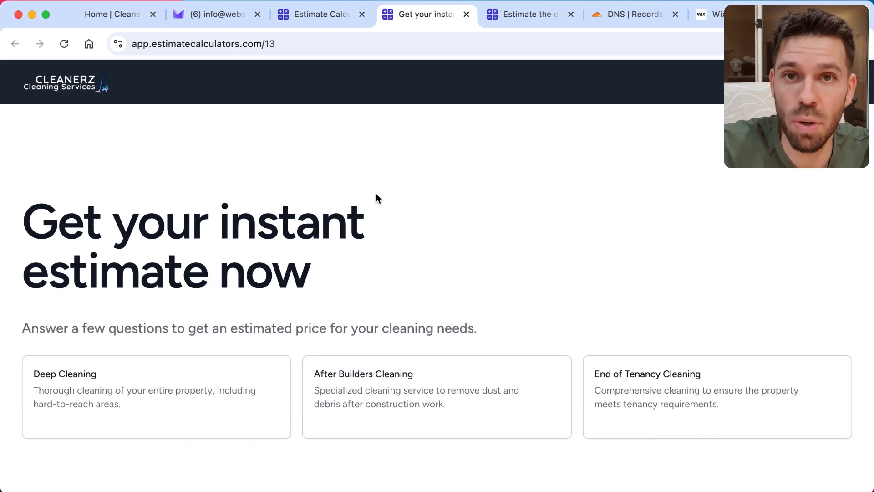
{"action": "left_click", "coordinate": [313, 15]}
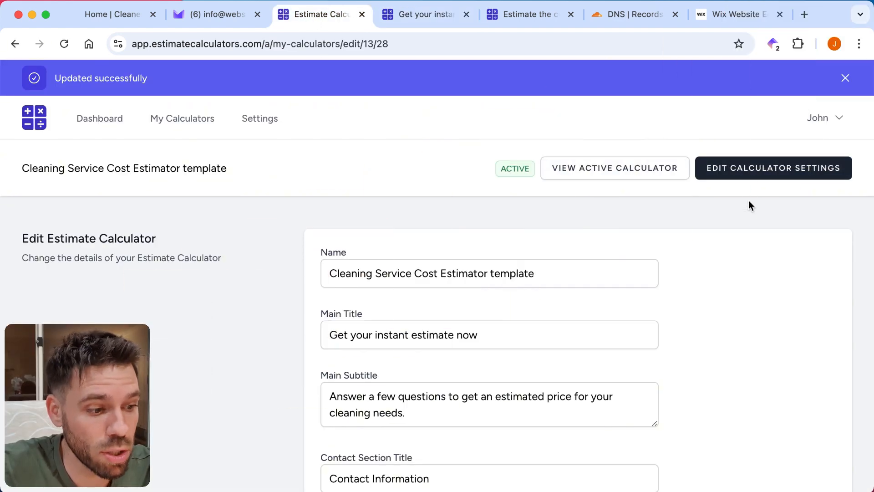
{"action": "left_click", "coordinate": [109, 18]}
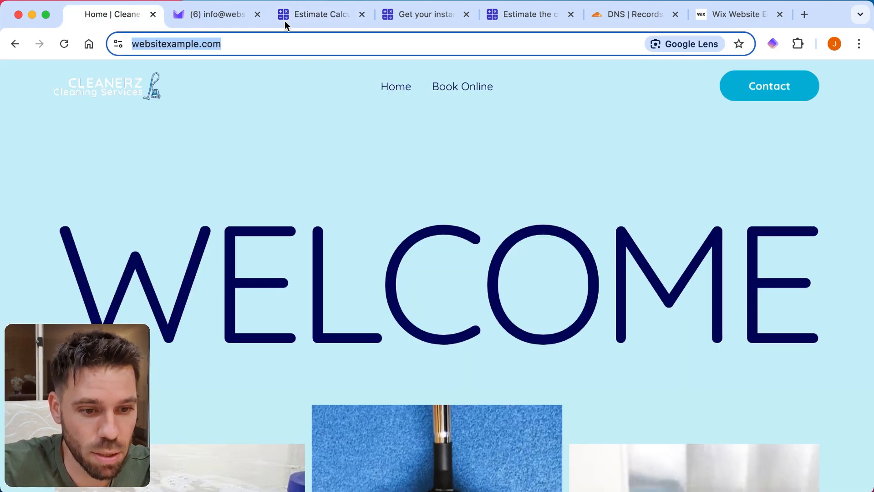
{"action": "left_click", "coordinate": [322, 16]}
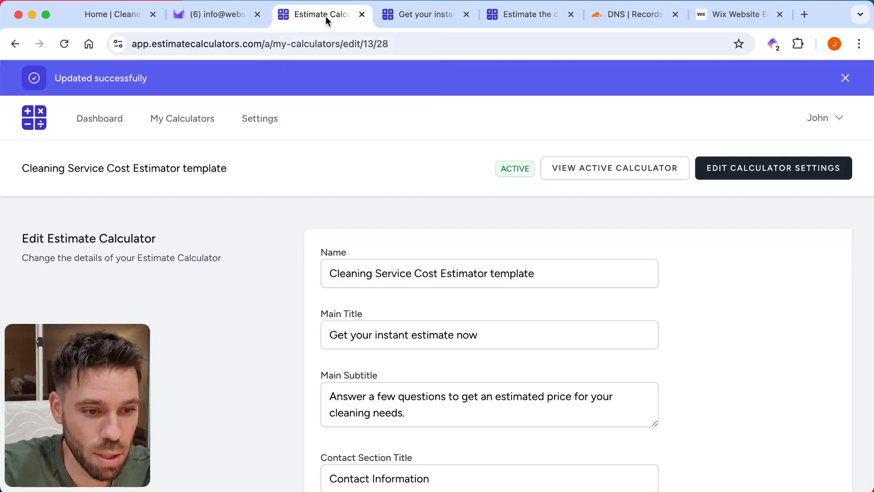
Step: Open the calculator's own settings and review the general options, contact fields, colours and fonts
{"action": "left_click", "coordinate": [736, 181]}
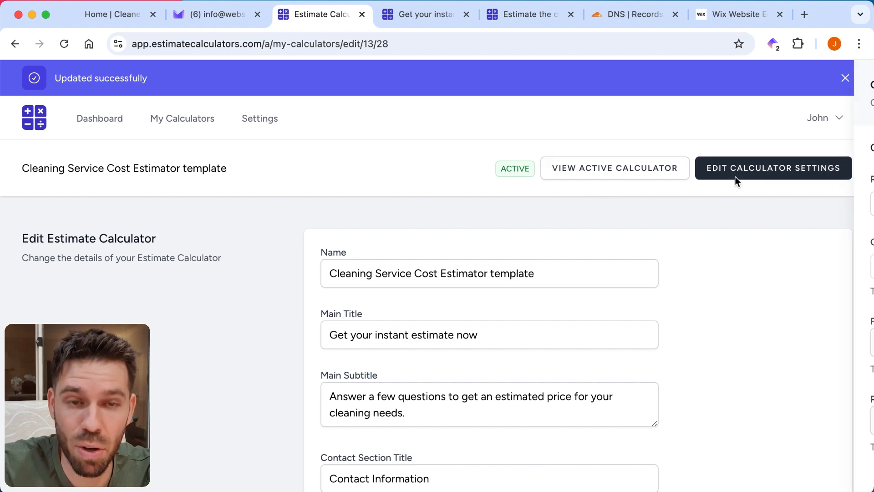
{"action": "scroll", "coordinate": [398, 162], "scroll_direction": "down", "scroll_amount": 4}
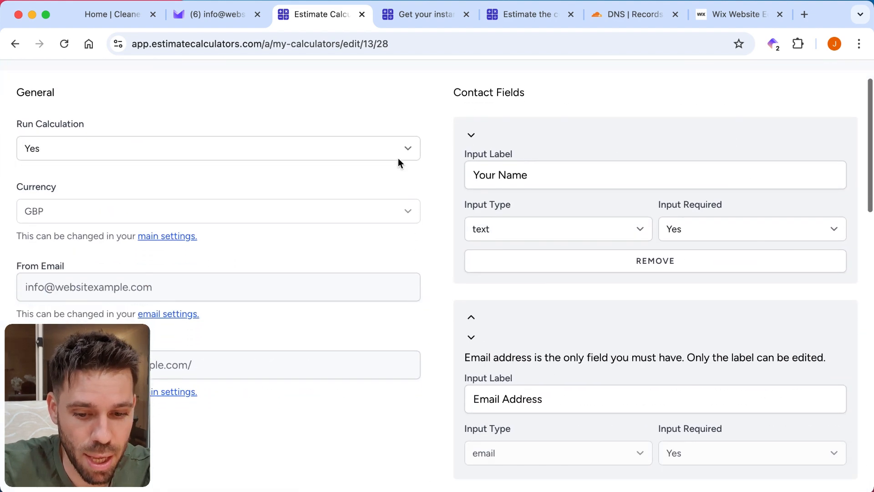
{"action": "scroll", "coordinate": [425, 110], "scroll_direction": "down", "scroll_amount": 13}
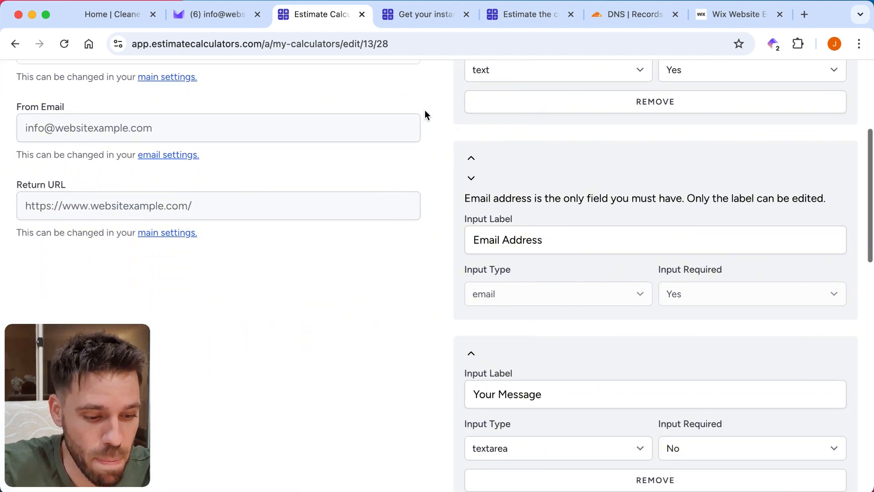
{"action": "scroll", "coordinate": [425, 111], "scroll_direction": "down", "scroll_amount": 2}
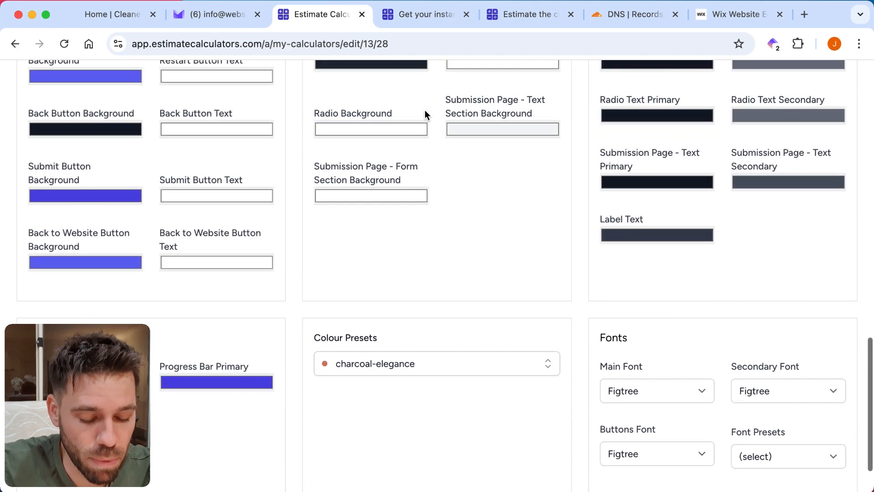
{"action": "scroll", "coordinate": [425, 110], "scroll_direction": "up", "scroll_amount": 1}
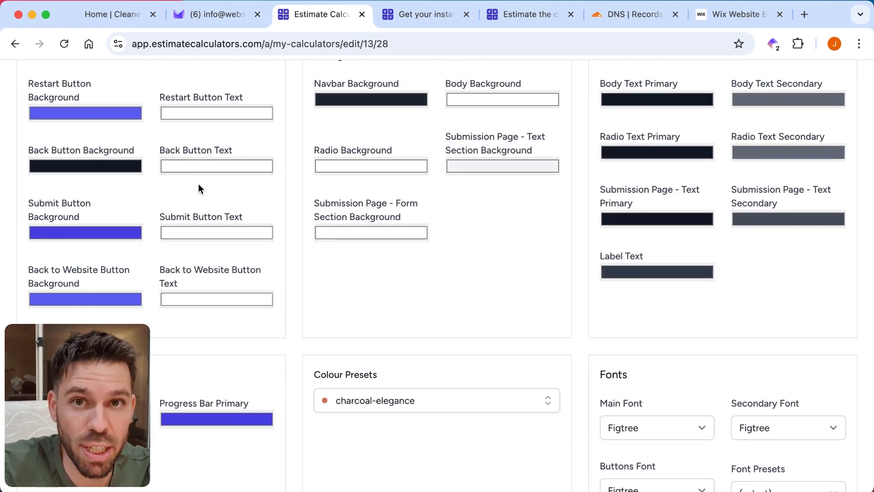
{"action": "scroll", "coordinate": [487, 228], "scroll_direction": "down", "scroll_amount": 1}
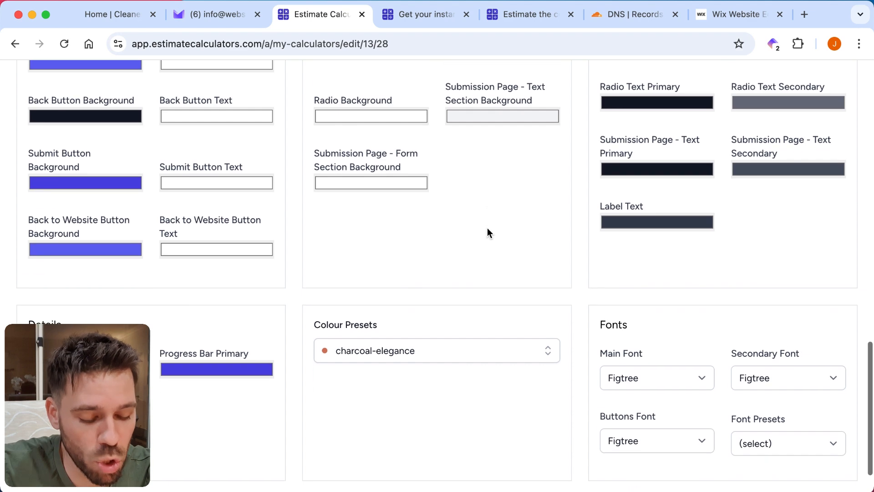
Step: Apply the serene-ocean colour preset to the calculator and review the resulting colours
{"action": "left_click", "coordinate": [452, 353]}
{"action": "scroll", "coordinate": [498, 260], "scroll_direction": "down", "scroll_amount": 1}
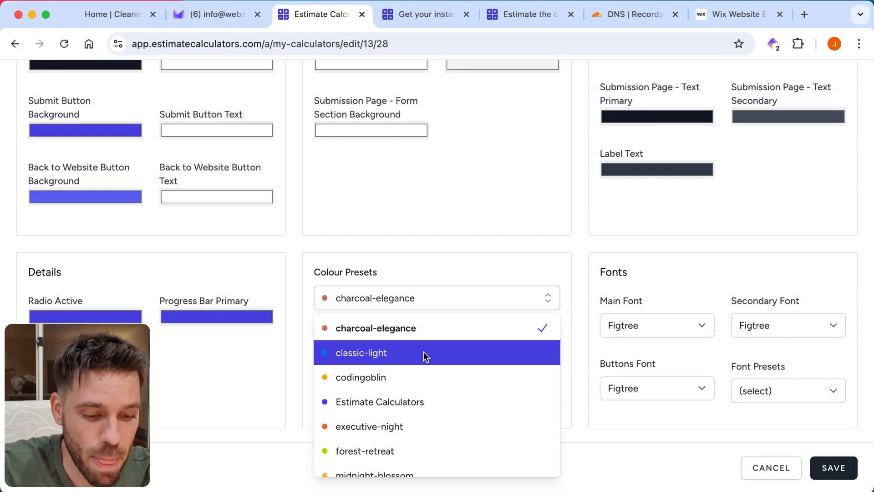
{"action": "scroll", "coordinate": [423, 351], "scroll_direction": "down", "scroll_amount": 1}
{"action": "scroll", "coordinate": [448, 346], "scroll_direction": "down", "scroll_amount": 5}
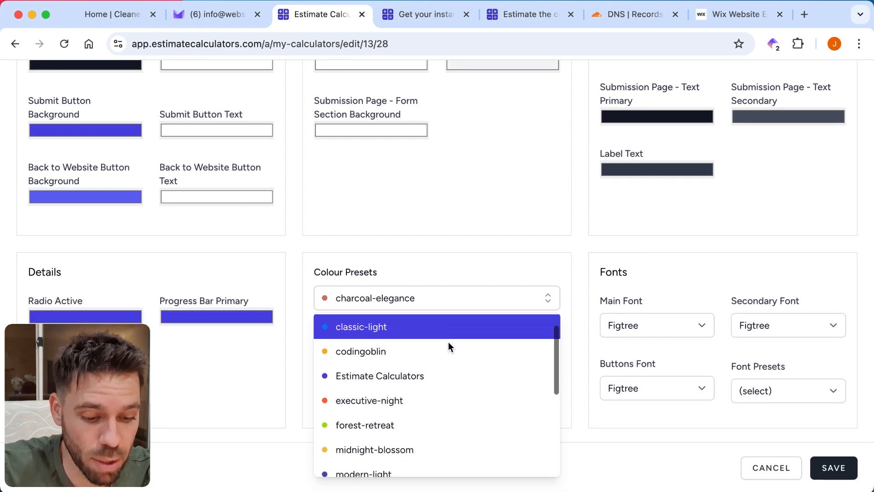
{"action": "scroll", "coordinate": [448, 341], "scroll_direction": "down", "scroll_amount": 2}
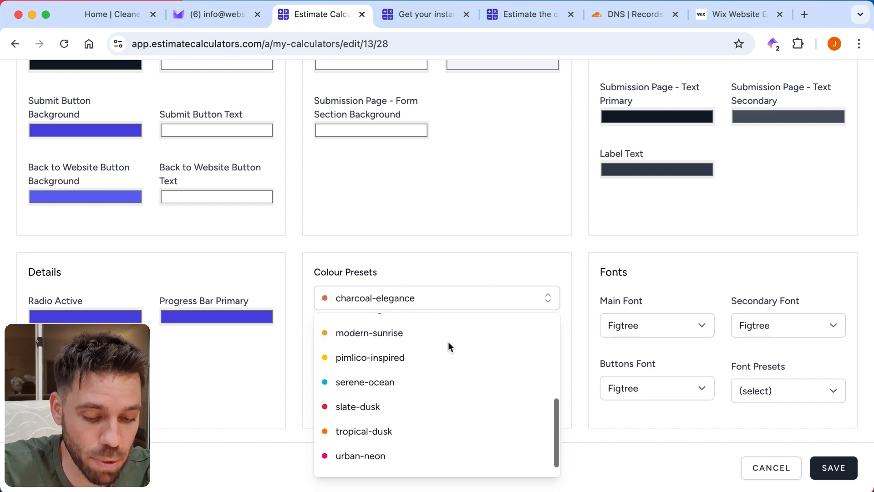
{"action": "left_click", "coordinate": [394, 379]}
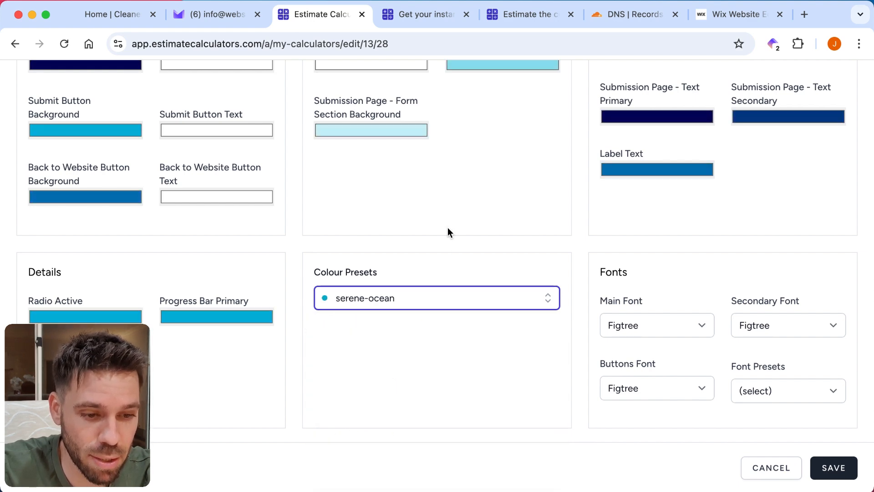
{"action": "scroll", "coordinate": [447, 227], "scroll_direction": "up", "scroll_amount": 3}
{"action": "scroll", "coordinate": [528, 225], "scroll_direction": "down", "scroll_amount": 3}
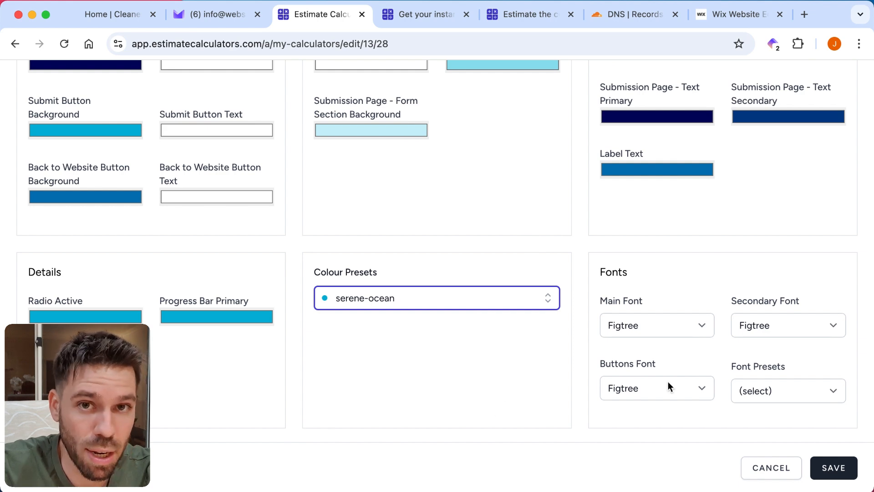
Step: Apply the nunito font preset to the calculator and save its settings
{"action": "left_click", "coordinate": [794, 392]}
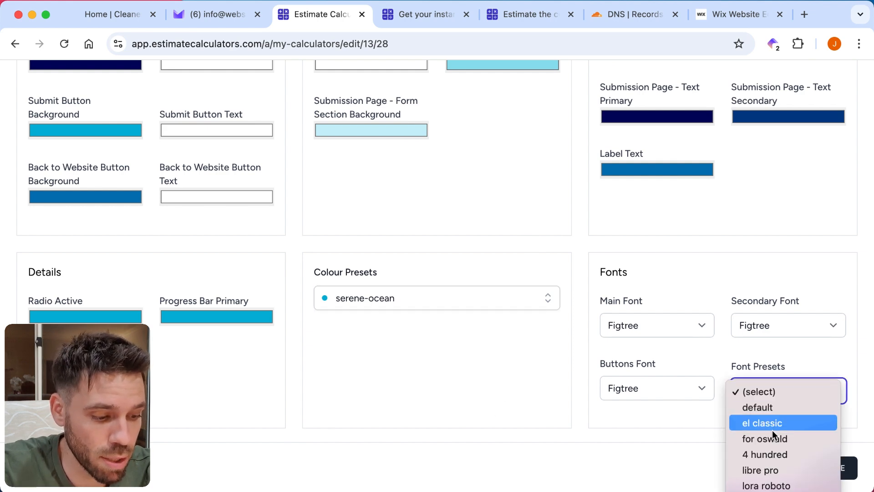
{"action": "scroll", "coordinate": [769, 410], "scroll_direction": "down", "scroll_amount": 3}
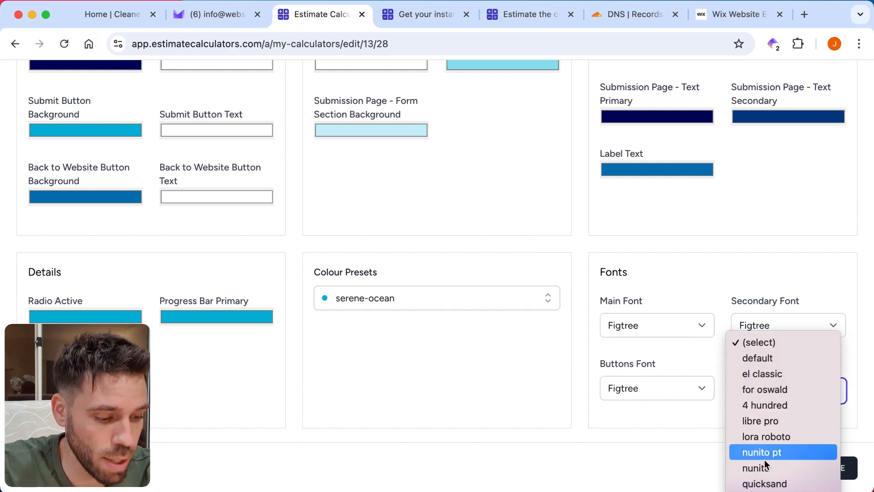
{"action": "left_click", "coordinate": [761, 469]}
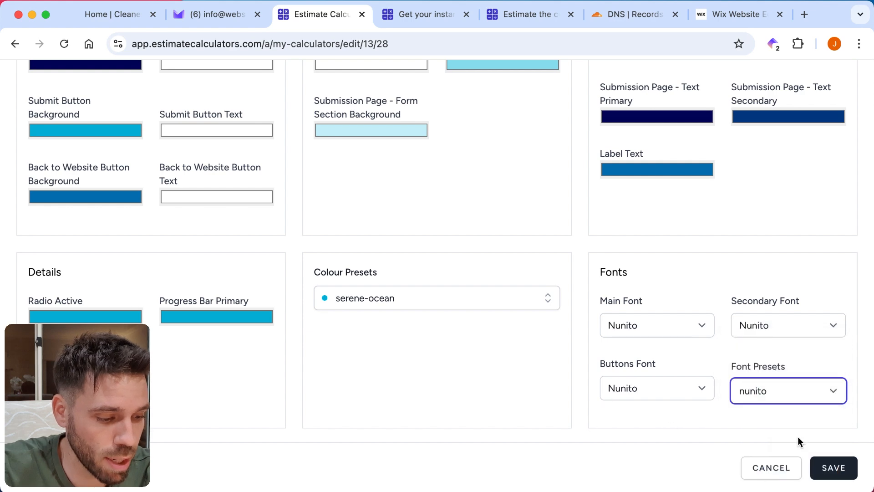
{"action": "left_click", "coordinate": [834, 468]}
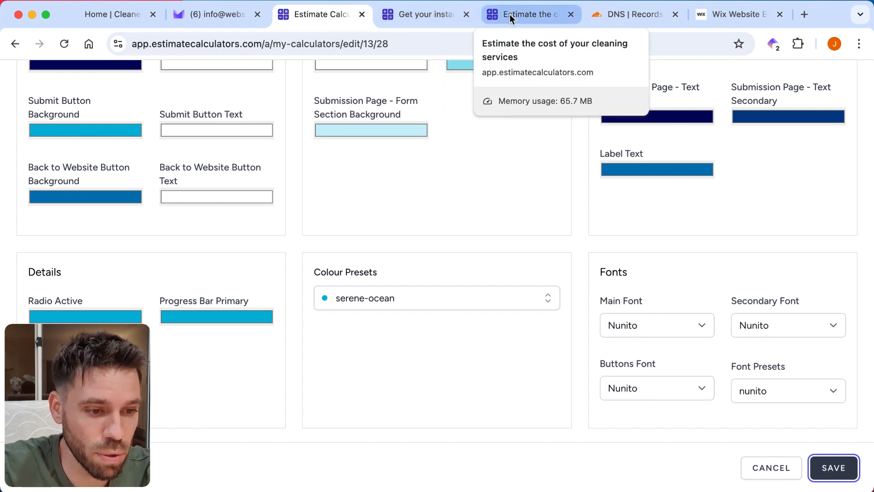
Step: Reload the active calculator page and compare its colours and fonts side by side with the Cleanerz website homepage
{"action": "left_click", "coordinate": [420, 14]}
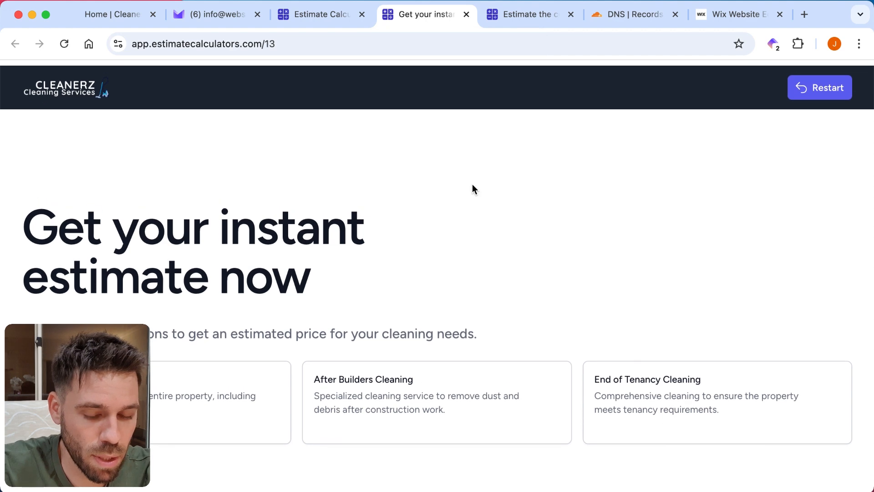
{"action": "left_click", "coordinate": [64, 46]}
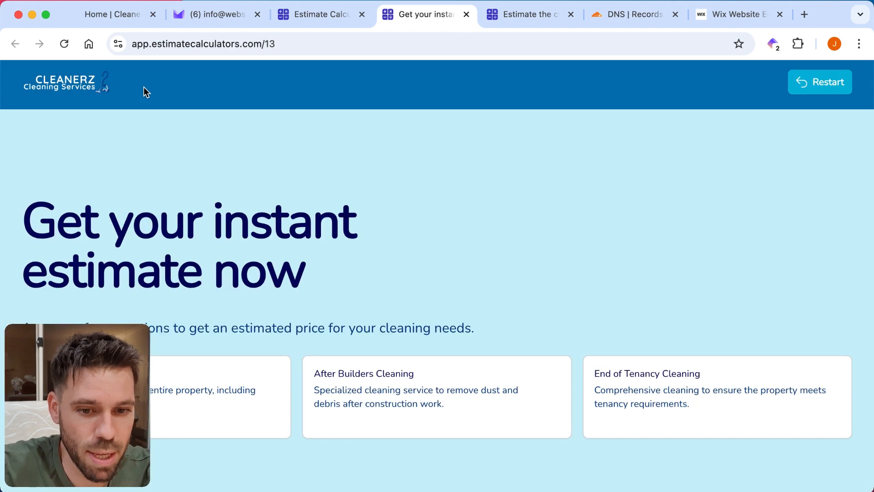
{"action": "left_click_drag", "start_coordinate": [107, 17], "coordinate": [313, 13]}
{"action": "left_click", "coordinate": [401, 15]}
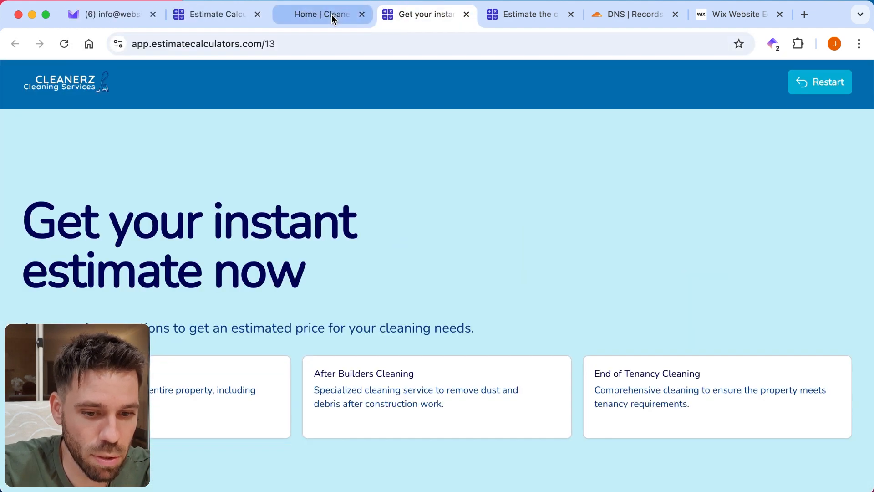
{"action": "left_click", "coordinate": [332, 15]}
{"action": "left_click", "coordinate": [414, 15]}
{"action": "left_click", "coordinate": [315, 18]}
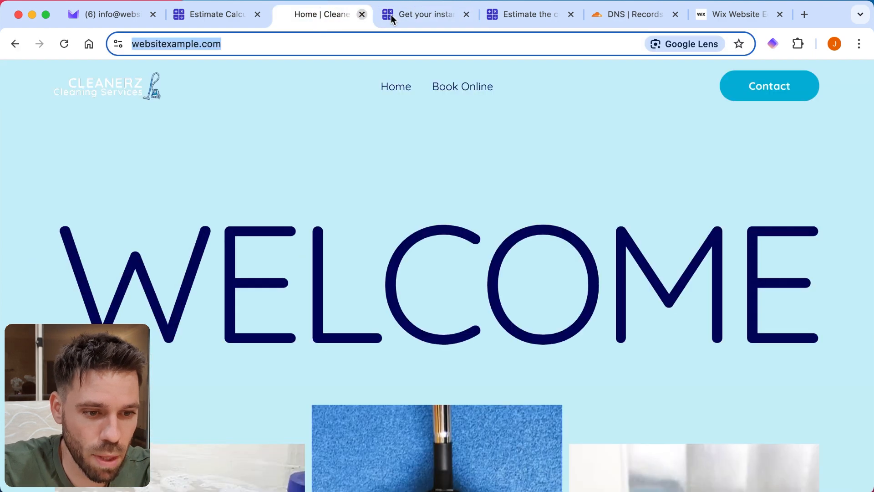
{"action": "left_click", "coordinate": [390, 14]}
{"action": "left_click", "coordinate": [325, 13]}
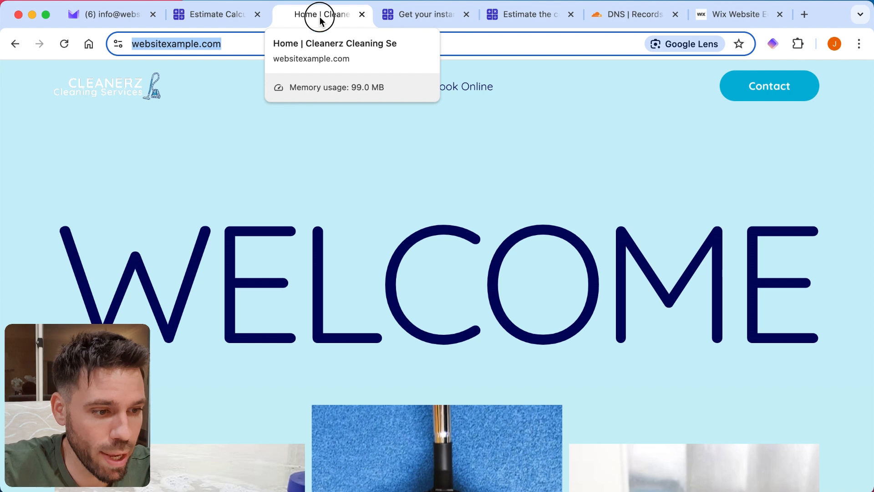
{"action": "left_click_drag", "start_coordinate": [319, 16], "coordinate": [616, 29]}
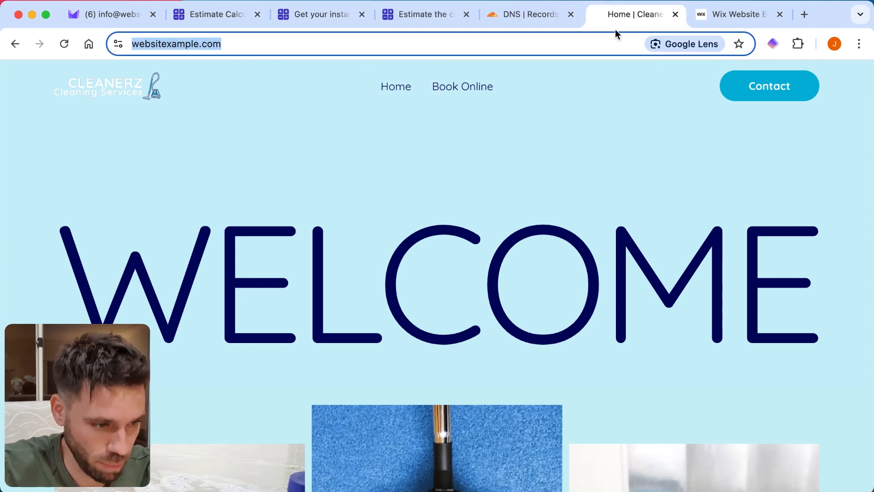
{"action": "left_click", "coordinate": [723, 13]}
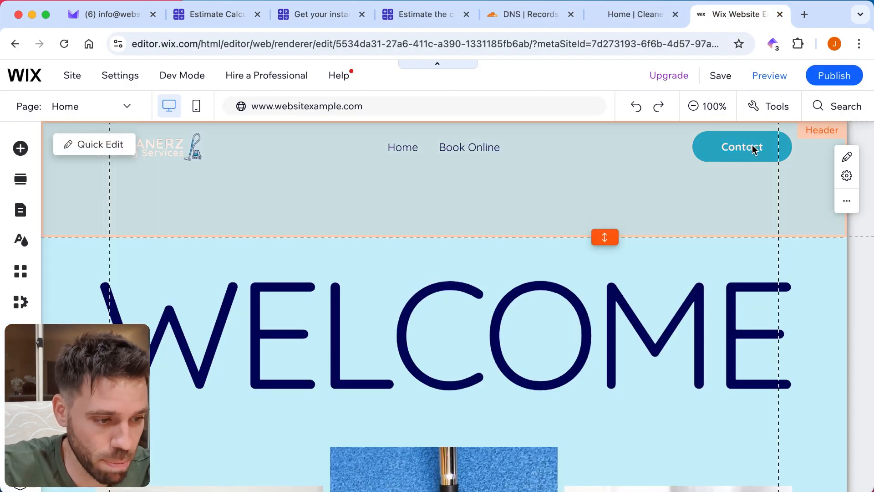
{"action": "left_click", "coordinate": [751, 148]}
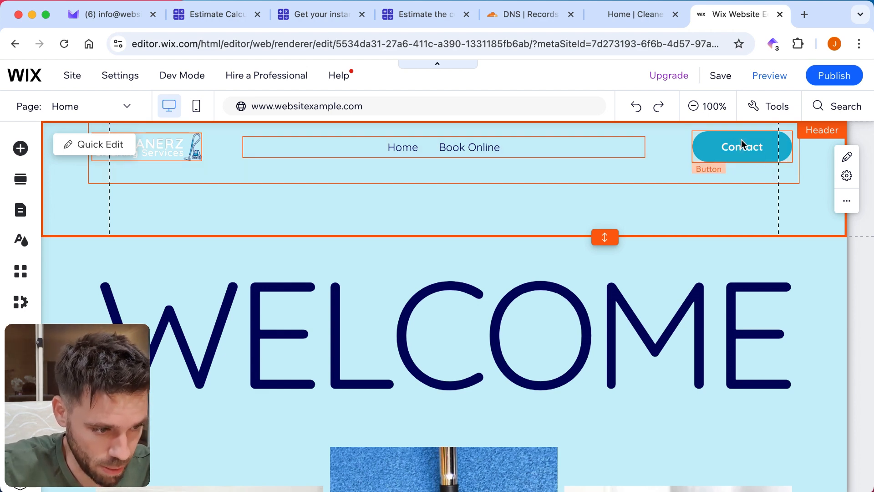
{"action": "left_click", "coordinate": [742, 141]}
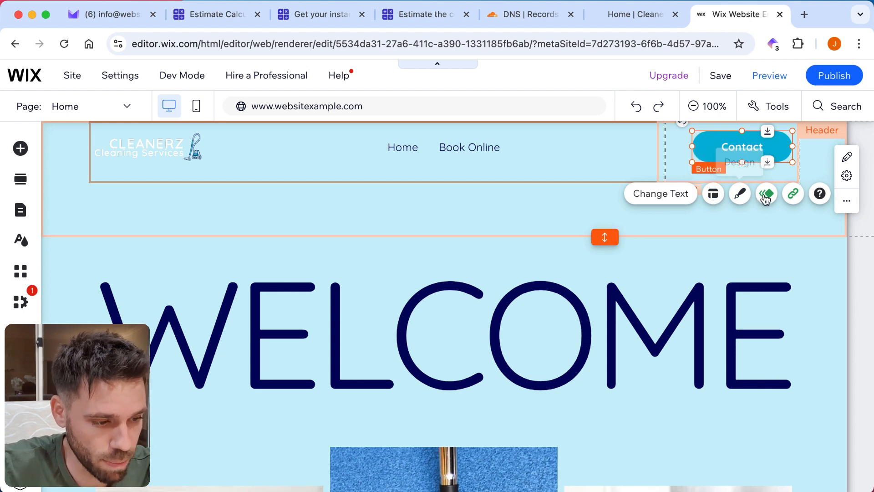
{"action": "left_click", "coordinate": [793, 195]}
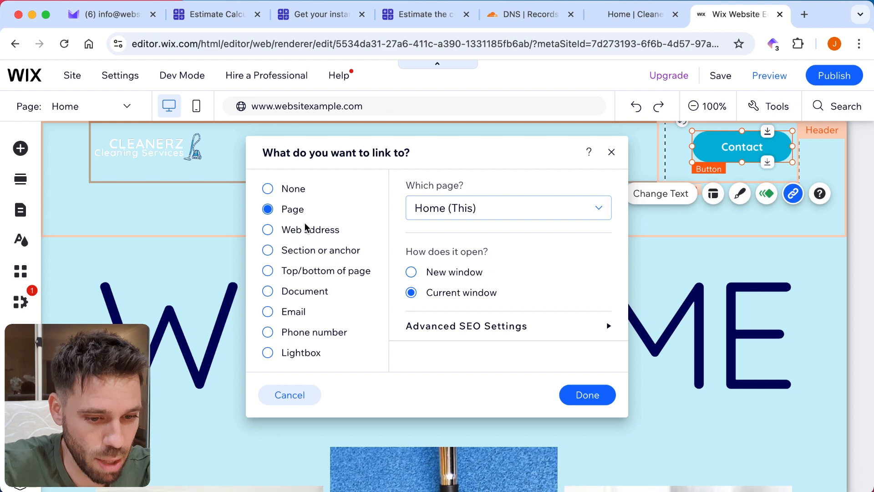
{"action": "left_click", "coordinate": [268, 230]}
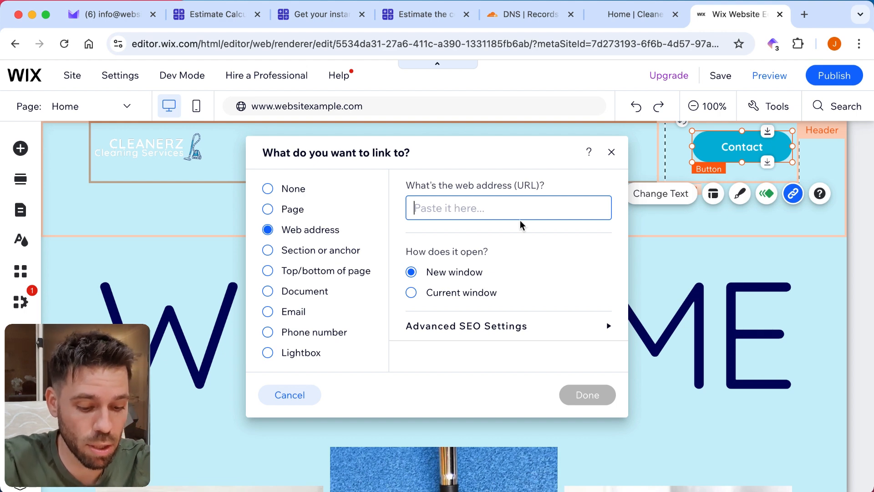
{"action": "type", "text": "https:"}
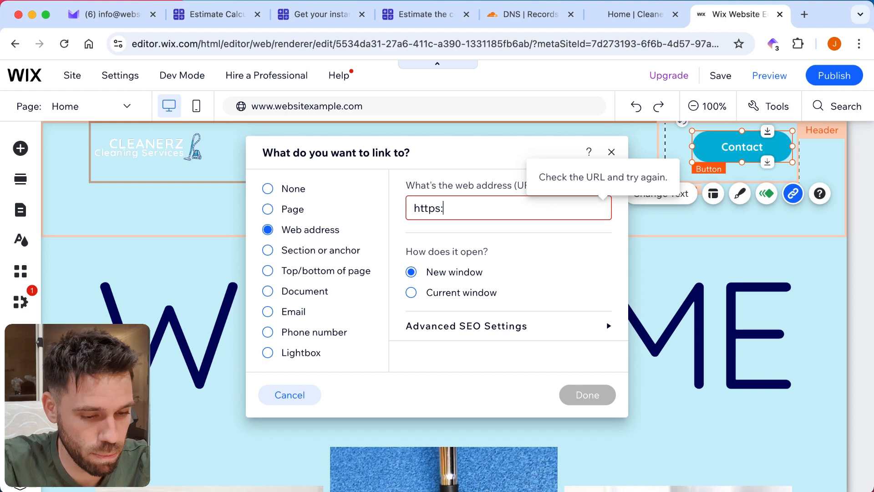
{"action": "type", "text": "//quote."}
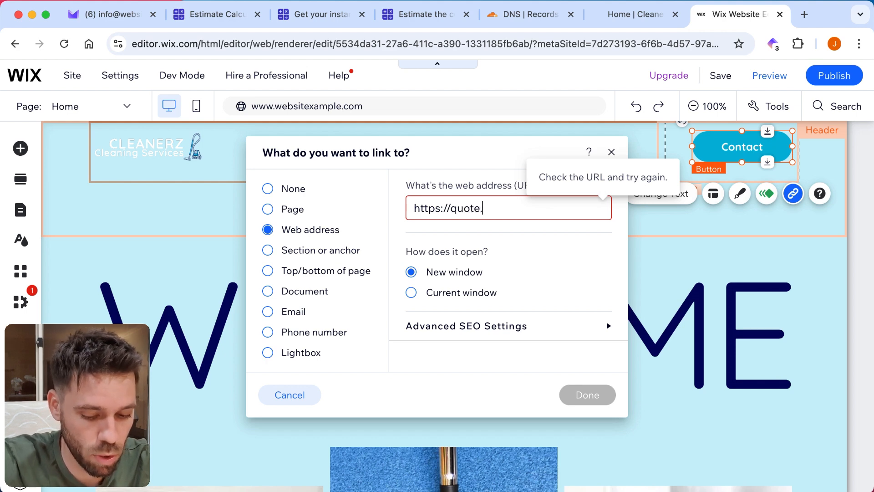
{"action": "type", "text": "website"}
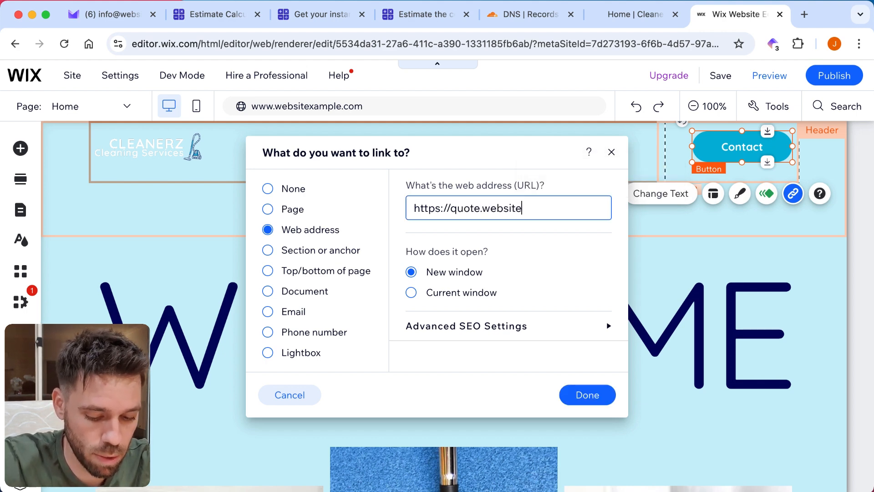
{"action": "type", "text": "xample.com"}
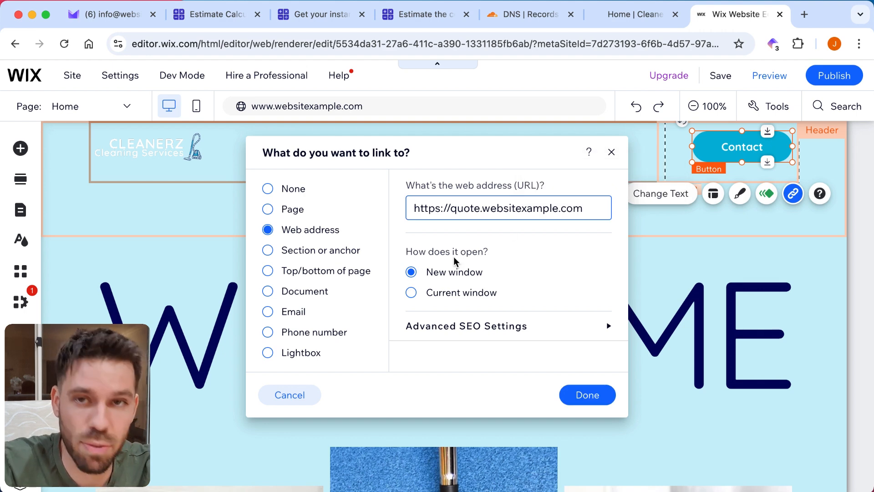
{"action": "left_click", "coordinate": [458, 294]}
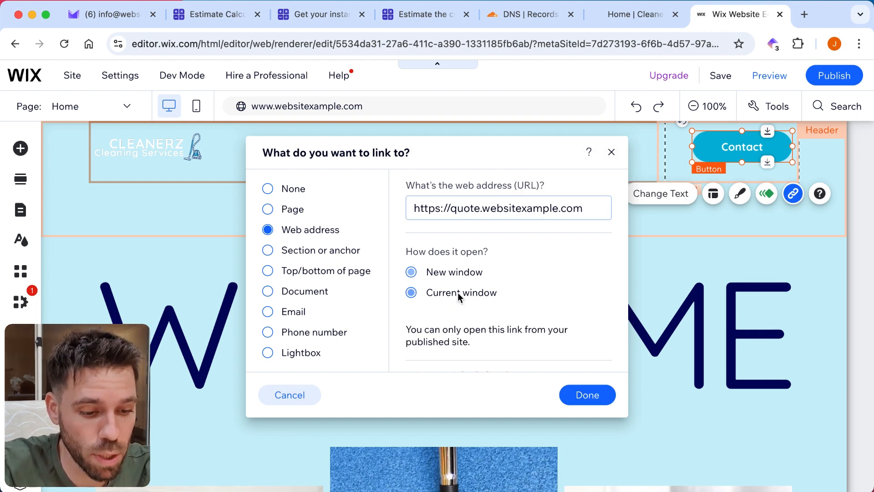
{"action": "left_click", "coordinate": [591, 400]}
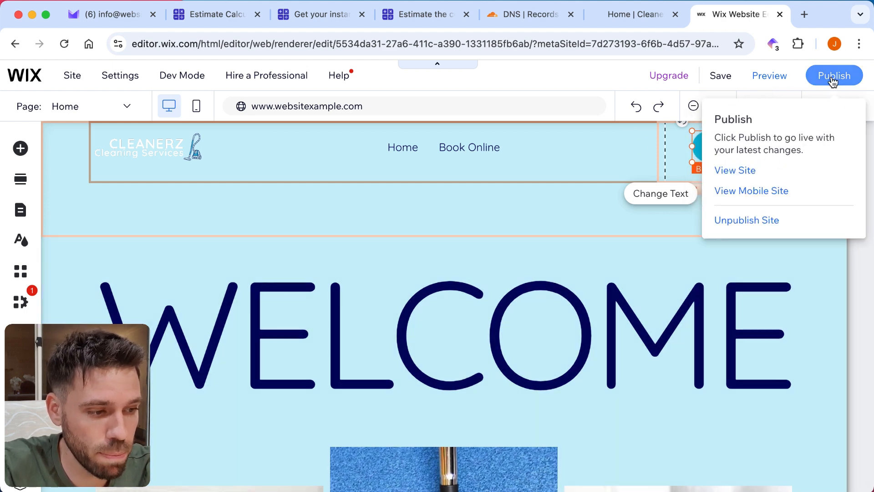
Step: Publish the site, check the Contact button on the reloaded live homepage, and return to the desktop editor, declining mobile editing
{"action": "left_click", "coordinate": [833, 80]}
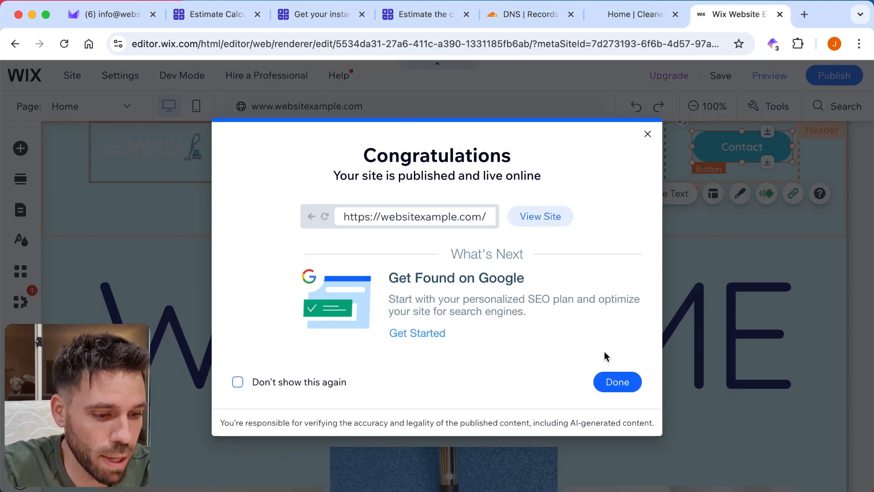
{"action": "left_click", "coordinate": [546, 216]}
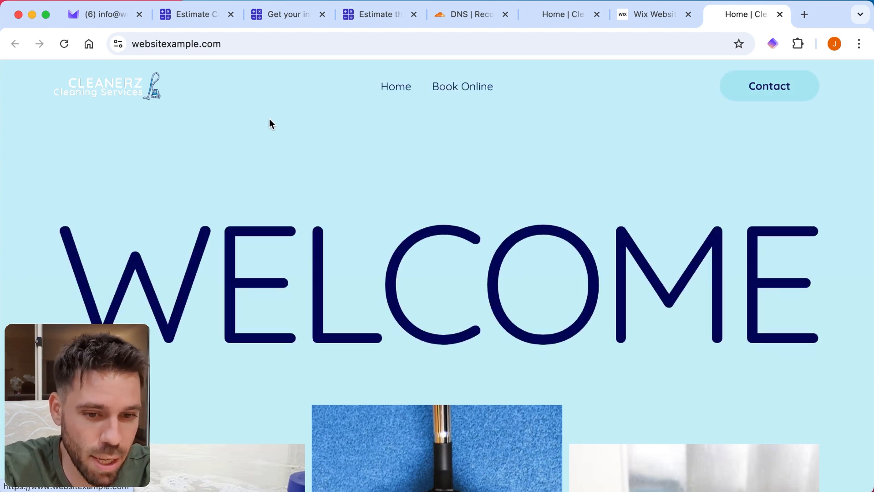
{"action": "left_click", "coordinate": [63, 44]}
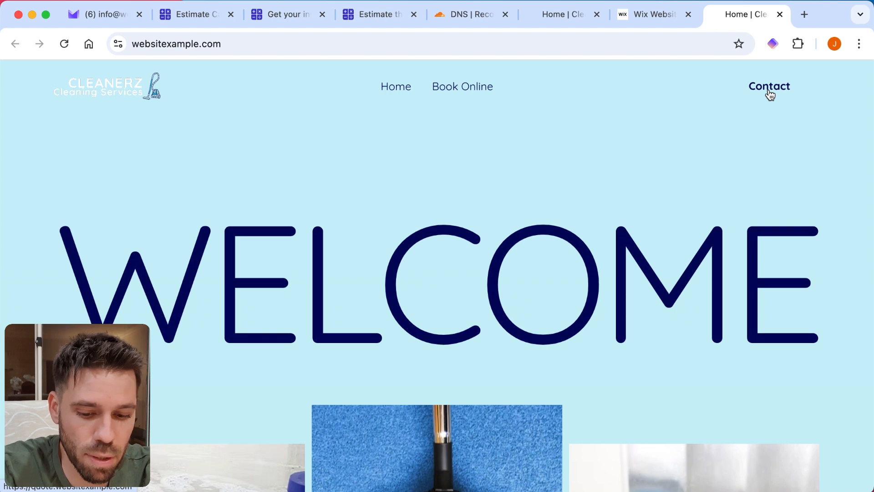
{"action": "left_click", "coordinate": [646, 13]}
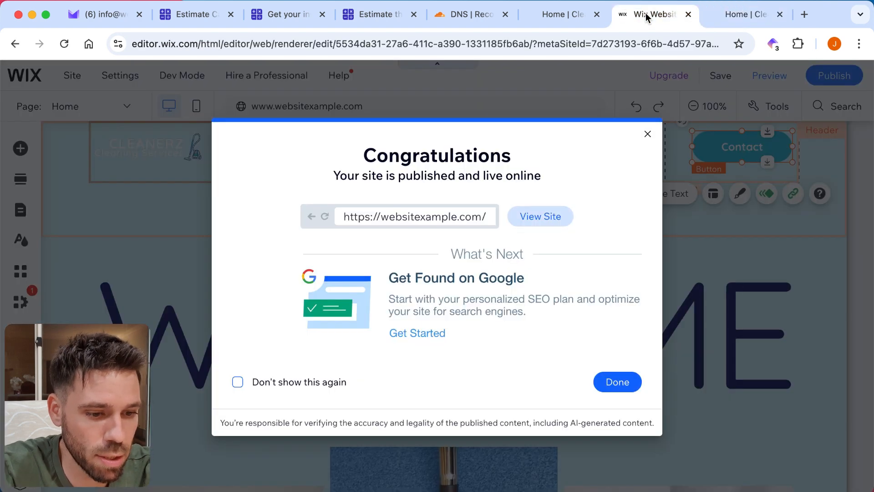
{"action": "left_click", "coordinate": [647, 136]}
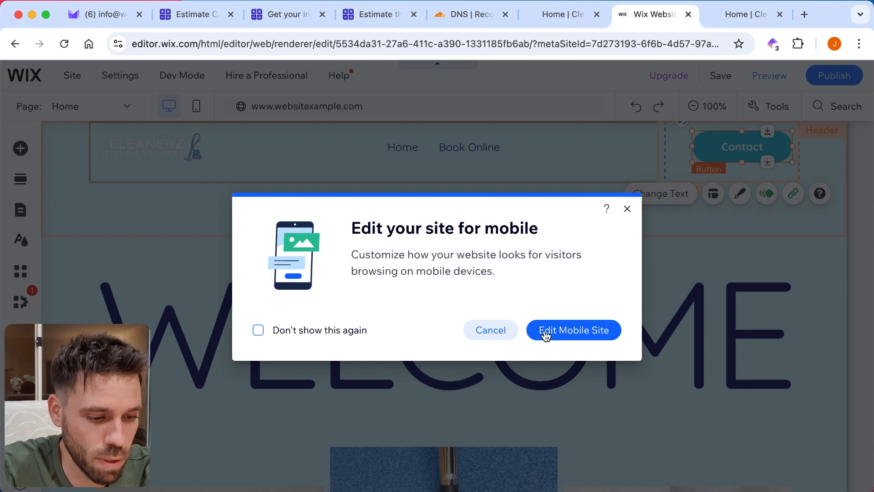
{"action": "left_click", "coordinate": [490, 332]}
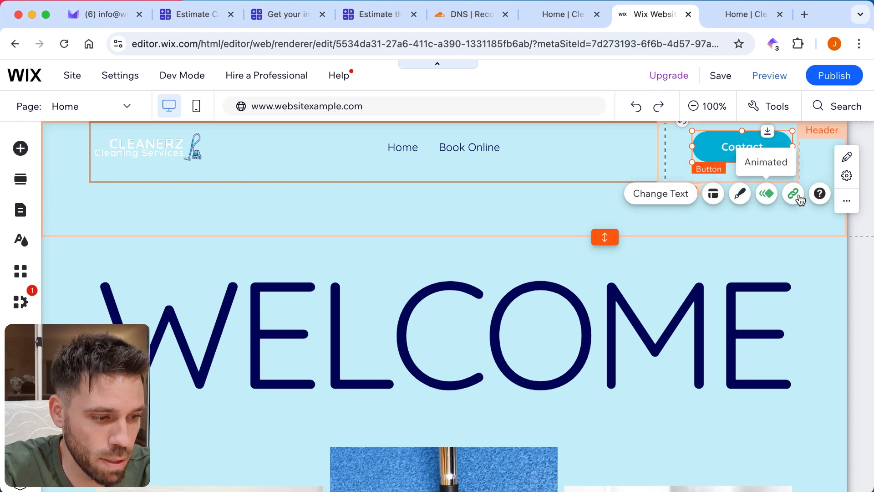
Step: Change the header's Contact button text to "Instant Estimate"
{"action": "left_click", "coordinate": [648, 194]}
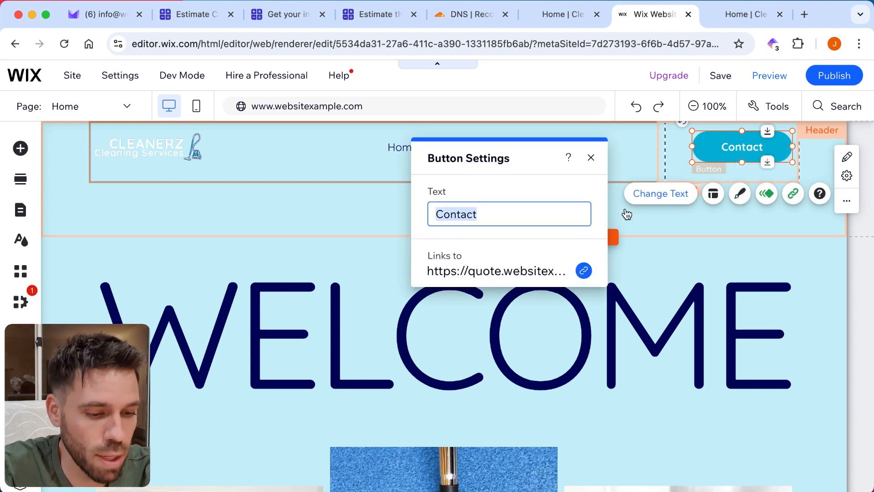
{"action": "left_click", "coordinate": [458, 212]}
{"action": "double_click", "coordinate": [458, 212]}
{"action": "type", "text": "Inst"}
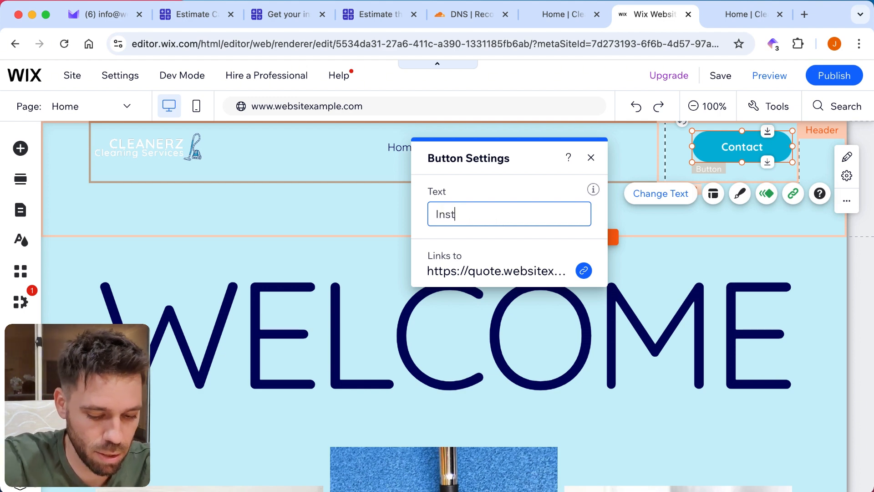
{"action": "type", "text": "ant Estimate"}
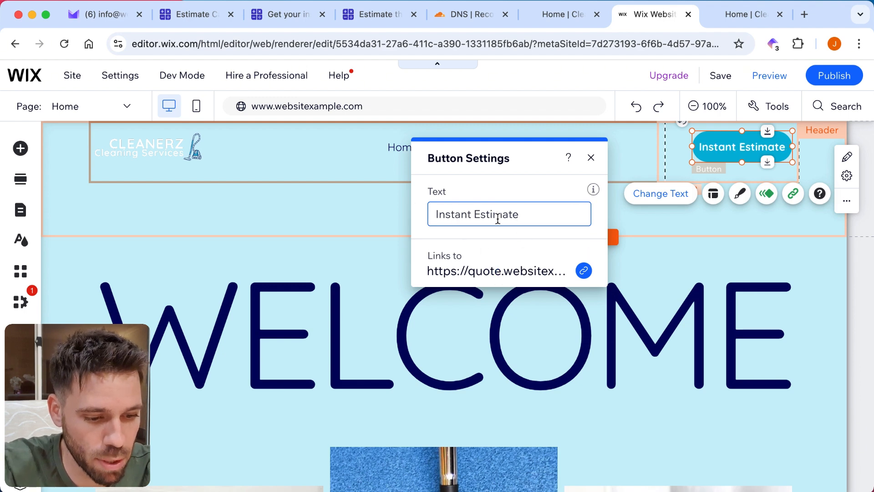
Step: Publish the site with the updated header button and reload the live homepage at websitexample.com
{"action": "left_click", "coordinate": [591, 158]}
{"action": "left_click", "coordinate": [835, 77]}
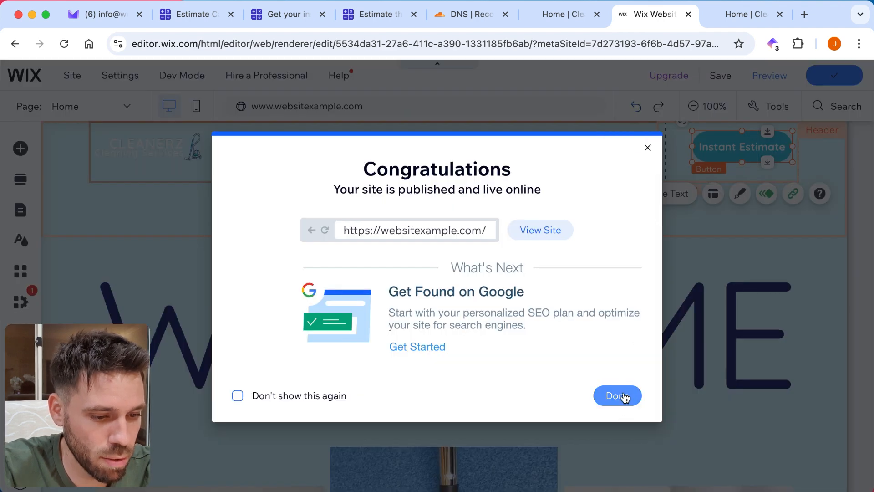
{"action": "left_click", "coordinate": [625, 397]}
{"action": "left_click", "coordinate": [744, 14]}
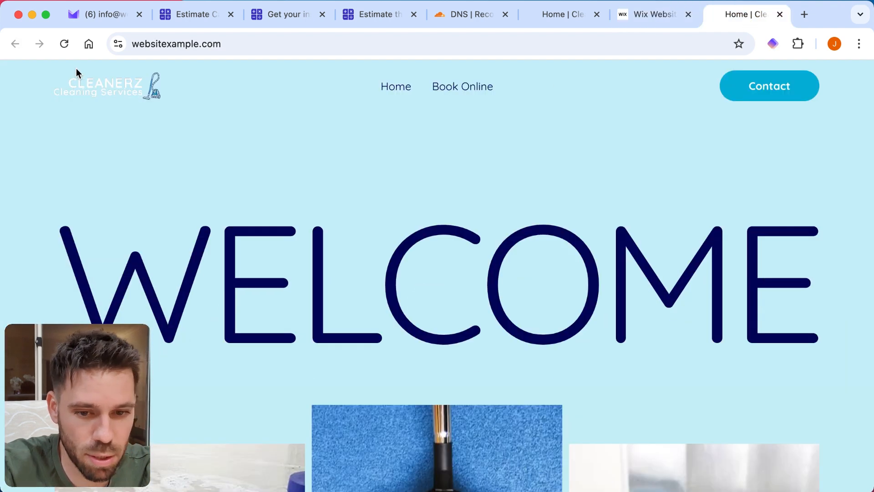
{"action": "left_click", "coordinate": [65, 44]}
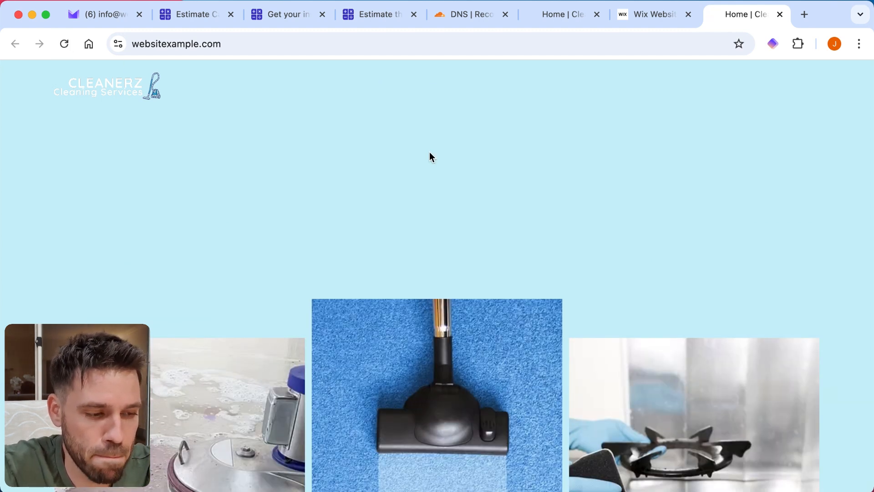
{"action": "left_click", "coordinate": [61, 45]}
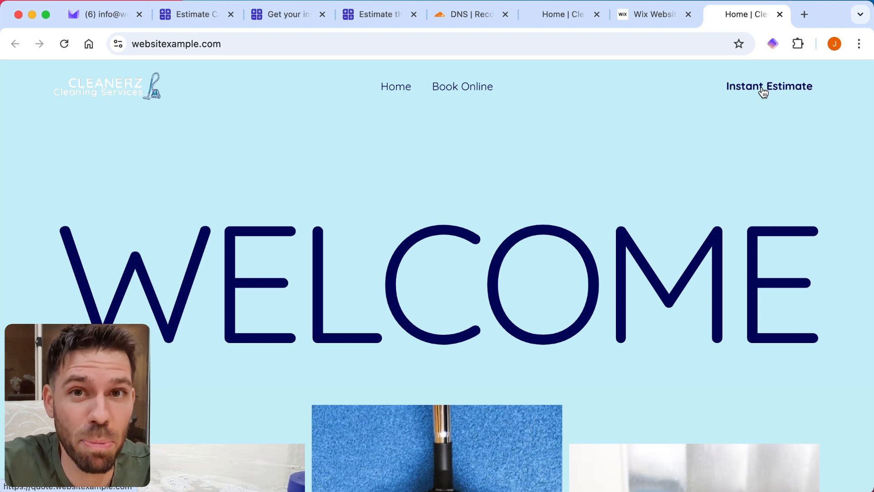
Step: Open the calculator from the homepage's Instant Estimate button and answer After Builders Cleaning, Minor renovations, and Yes for hazardous material
{"action": "left_click", "coordinate": [763, 92]}
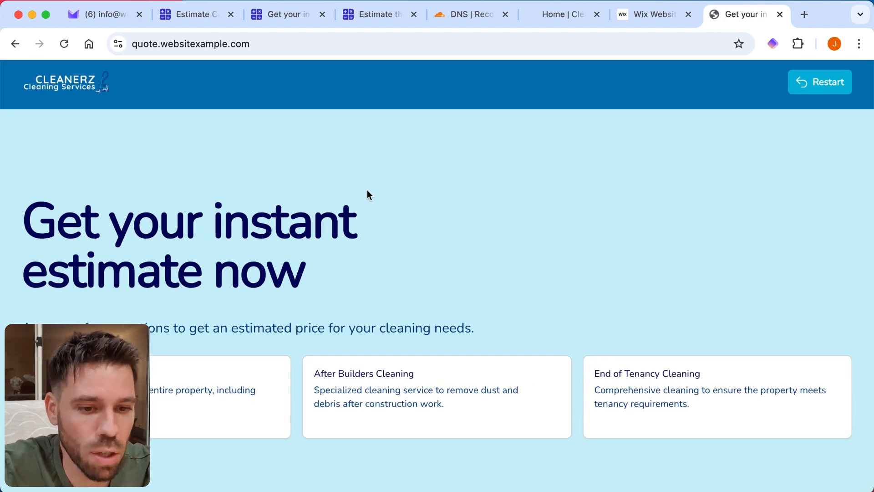
{"action": "scroll", "coordinate": [500, 150], "scroll_direction": "down", "scroll_amount": 1}
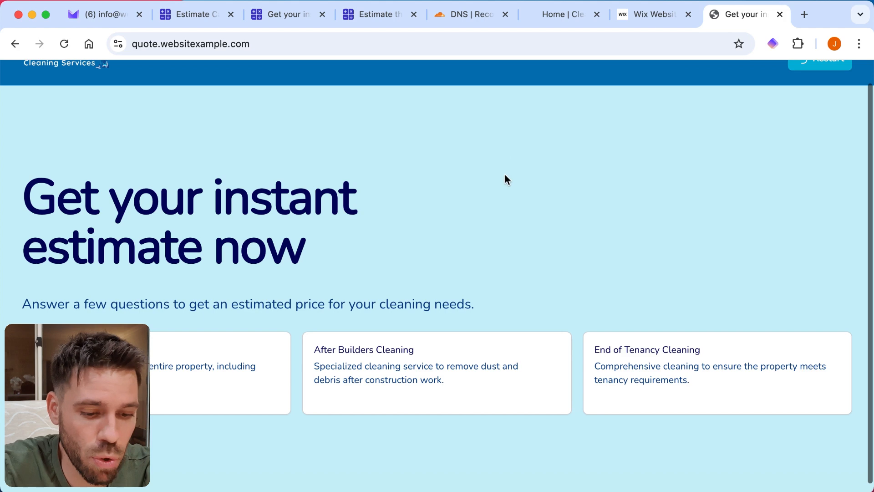
{"action": "left_click", "coordinate": [361, 364]}
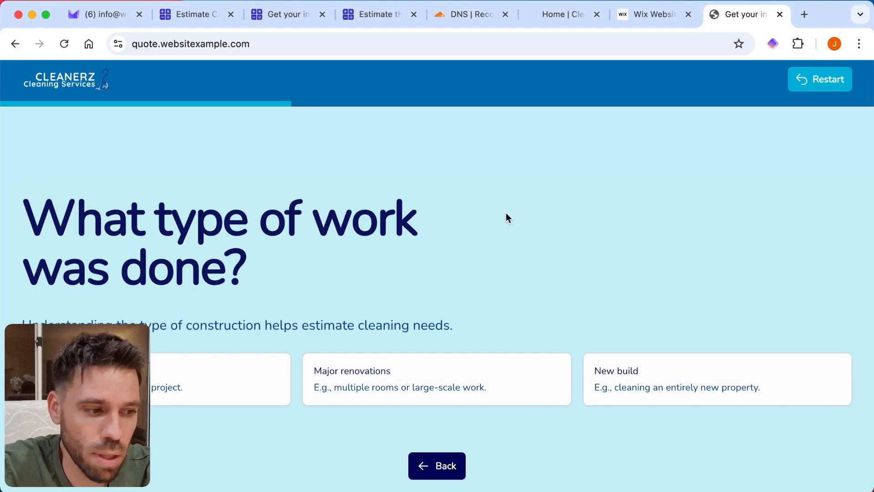
{"action": "left_click", "coordinate": [215, 376]}
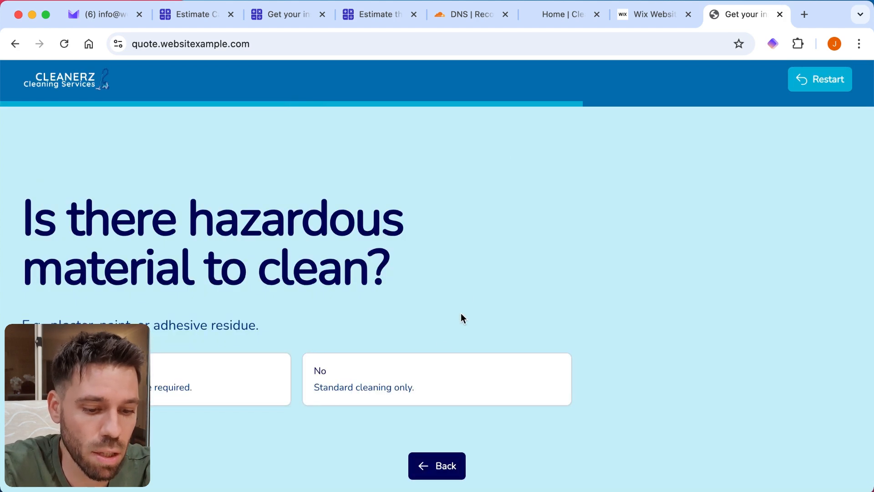
{"action": "left_click", "coordinate": [189, 386]}
Step: Submit the contact form with a name, e-mail address and consent to be contacted by email, and return to the website
{"action": "scroll", "coordinate": [497, 238], "scroll_direction": "down", "scroll_amount": 2}
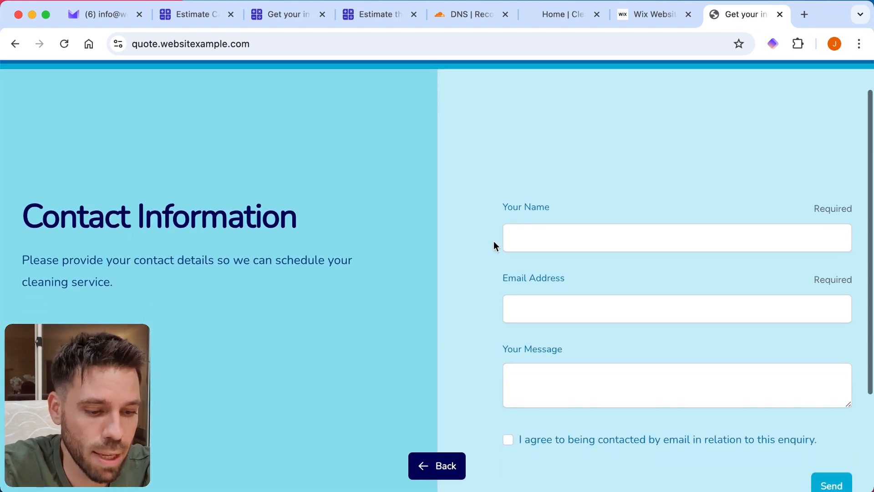
{"action": "left_click", "coordinate": [539, 239]}
{"action": "type", "text": "John"}
{"action": "key", "text": "Tab"}
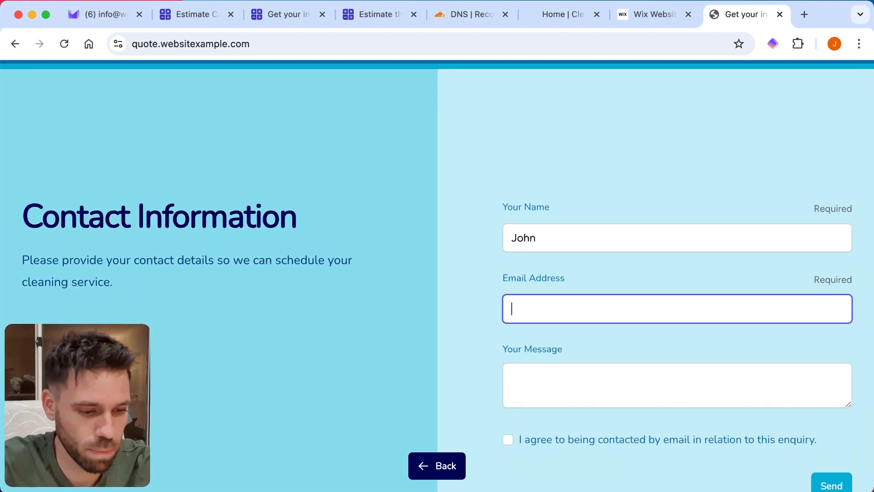
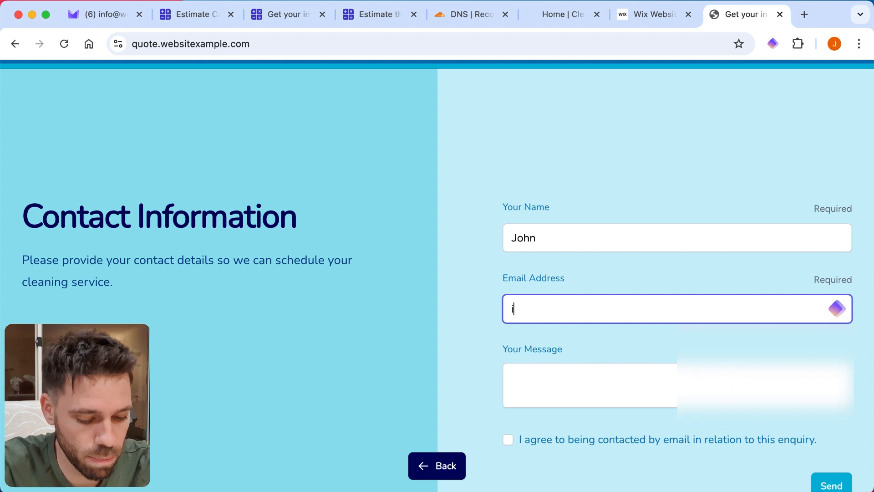
{"action": "scroll", "coordinate": [542, 209], "scroll_direction": "down", "scroll_amount": 7}
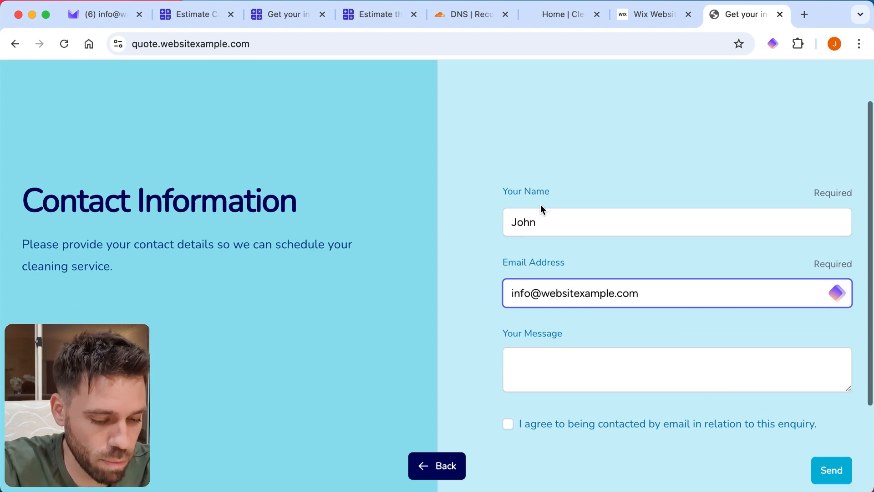
{"action": "left_click", "coordinate": [507, 308]}
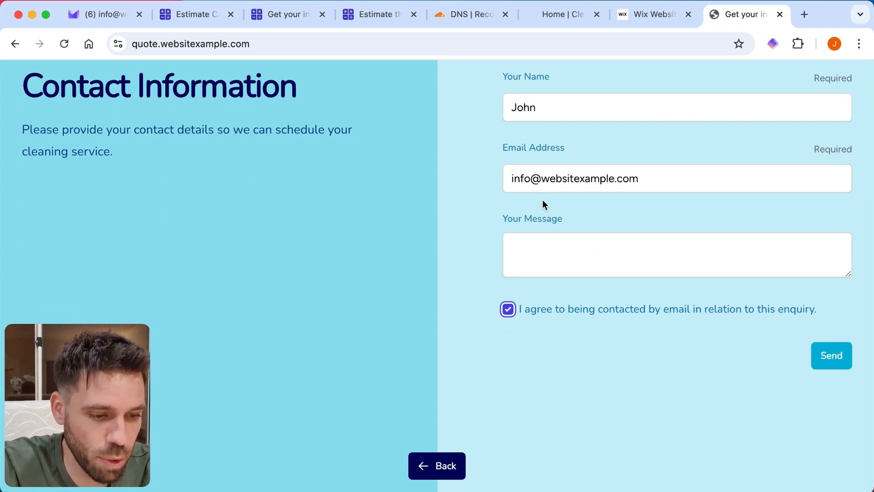
{"action": "left_click", "coordinate": [824, 356]}
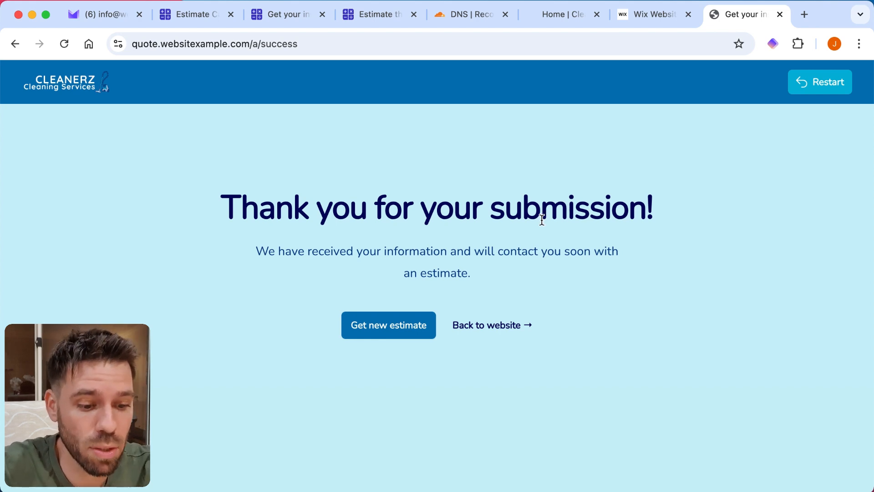
{"action": "left_click", "coordinate": [491, 330]}
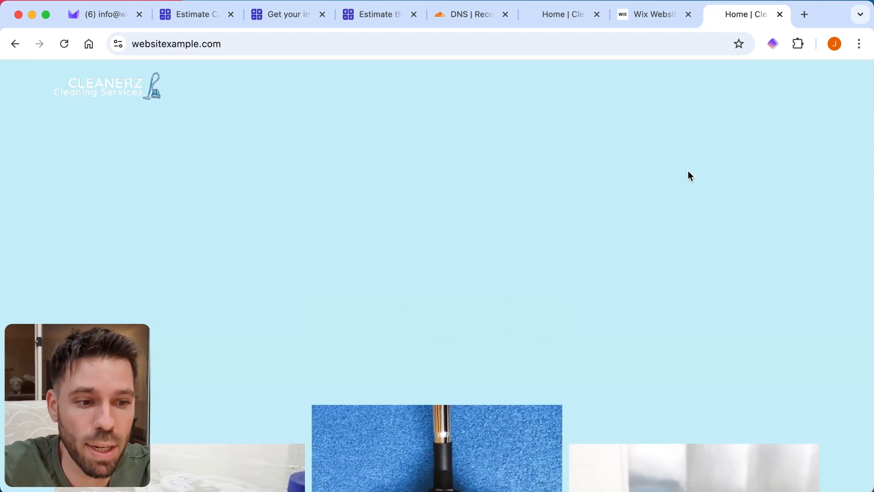
Step: Switch to the mailbox and examine the After Builders Cleaning estimate email's answers, estimated cost and contact details
{"action": "left_click", "coordinate": [107, 13]}
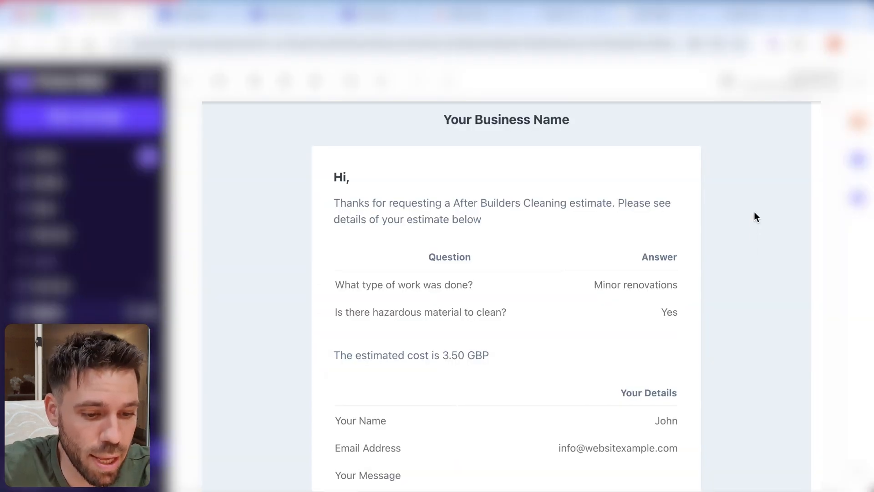
{"action": "scroll", "coordinate": [754, 212], "scroll_direction": "down", "scroll_amount": 1}
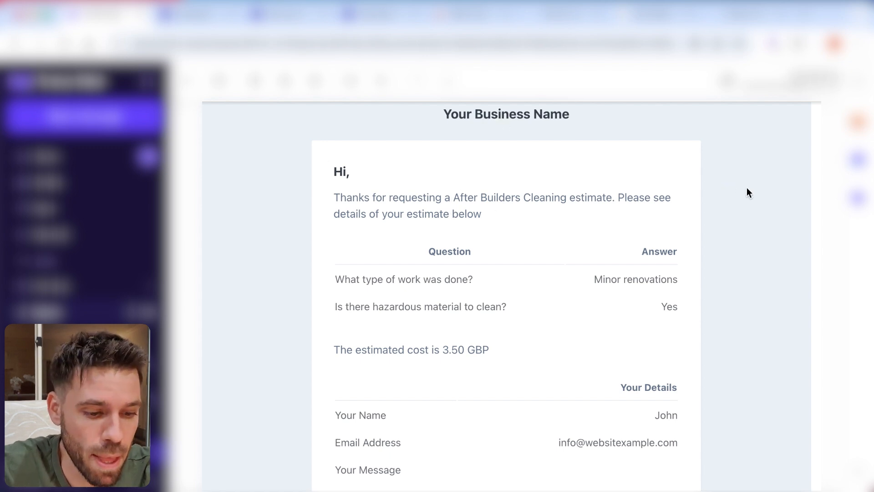
{"action": "scroll", "coordinate": [748, 191], "scroll_direction": "down", "scroll_amount": 1}
{"action": "scroll", "coordinate": [748, 192], "scroll_direction": "down", "scroll_amount": 1}
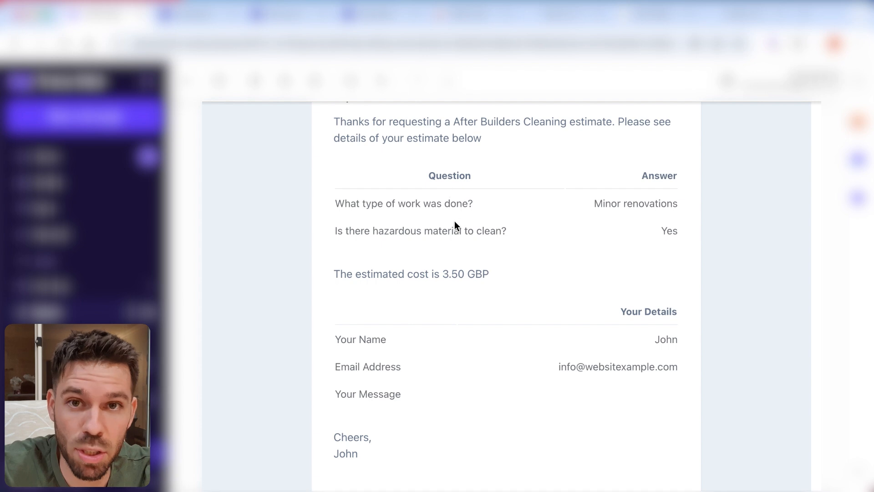
{"action": "scroll", "coordinate": [739, 212], "scroll_direction": "down", "scroll_amount": 1}
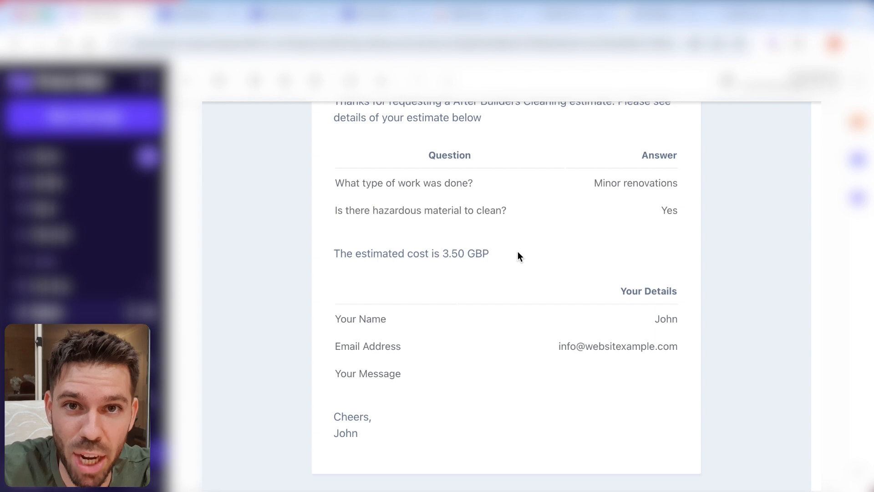
{"action": "scroll", "coordinate": [725, 250], "scroll_direction": "down", "scroll_amount": 2}
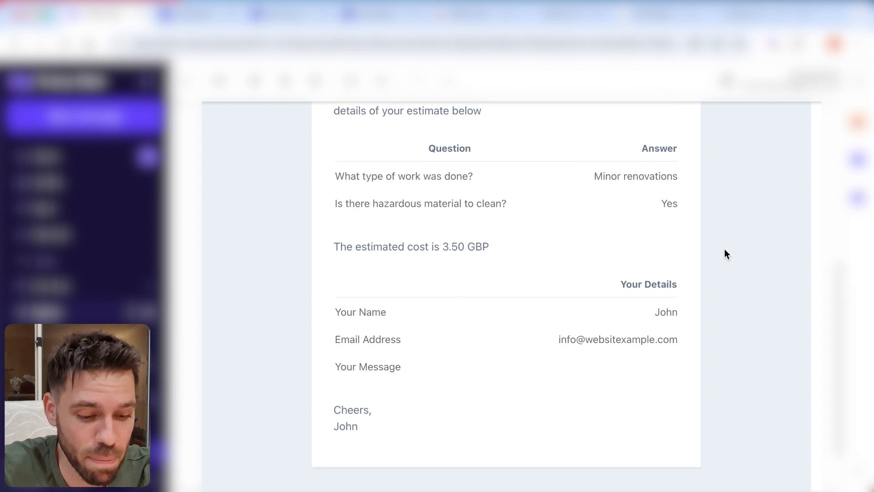
{"action": "scroll", "coordinate": [724, 249], "scroll_direction": "up", "scroll_amount": 3}
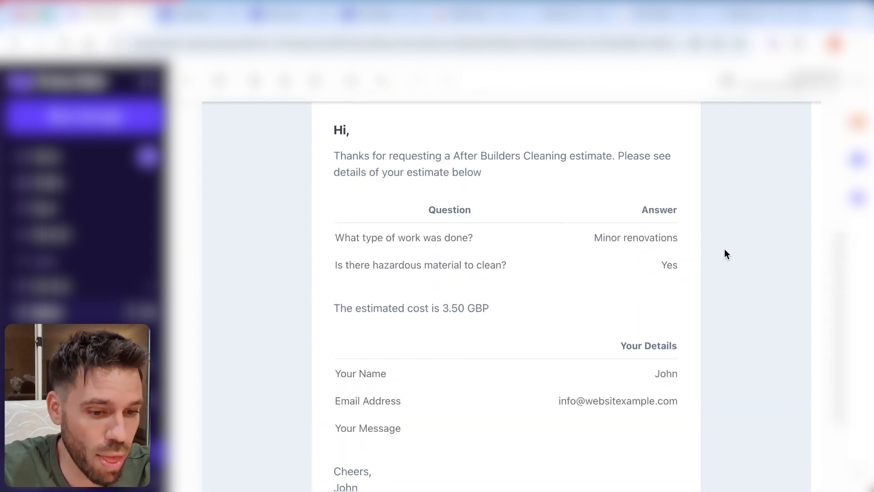
{"action": "scroll", "coordinate": [725, 253], "scroll_direction": "up", "scroll_amount": 3}
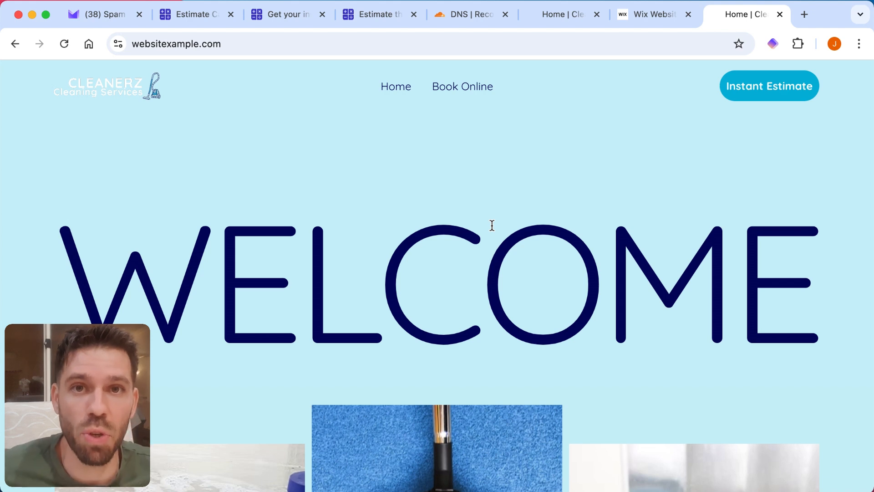